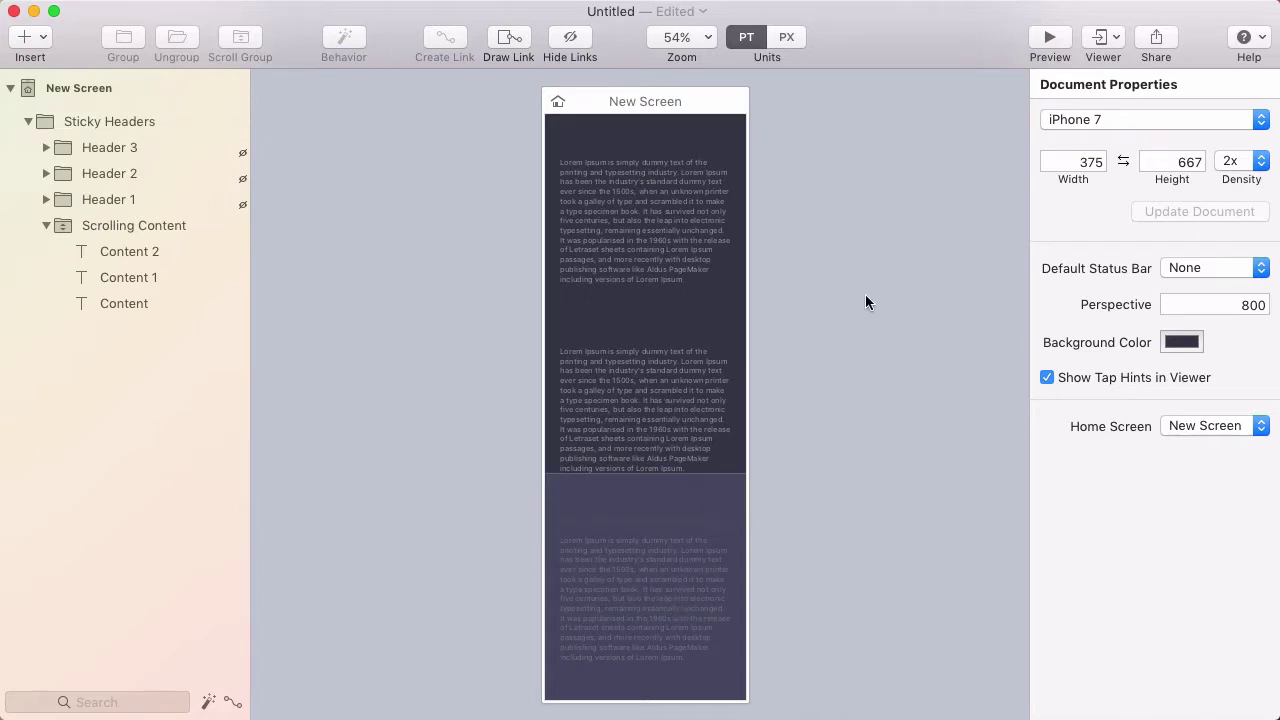
Preview the prototype and swipe through the scrolling content
click(1050, 37)
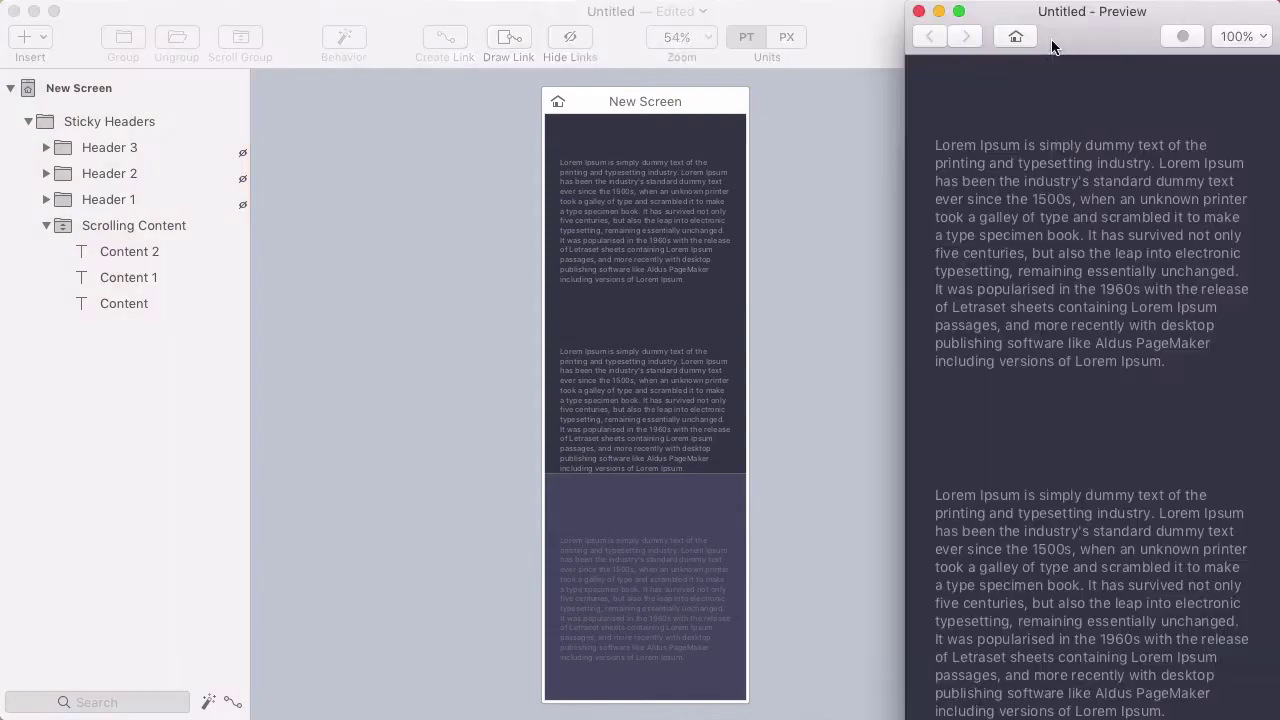
drag(1057, 471, 1103, 188)
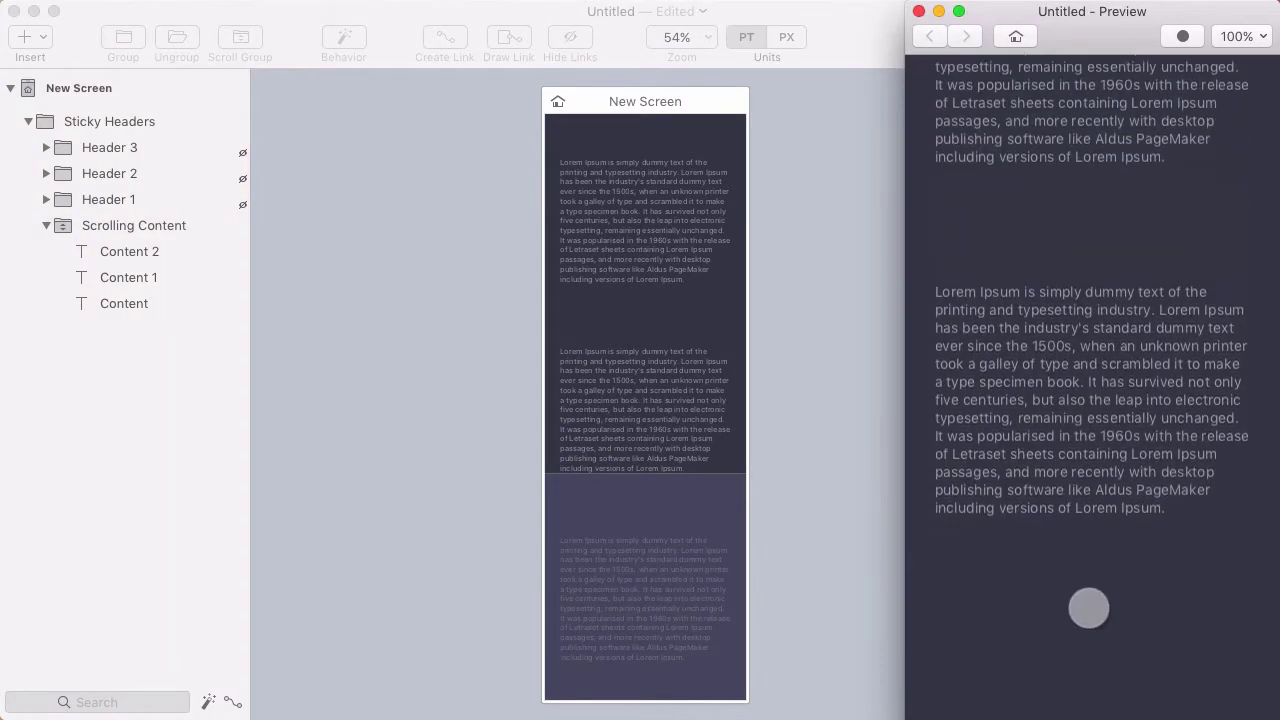
drag(1086, 606, 1018, 485)
click(221, 291)
Unhide the First, Second and Third headers inside Scrolling Content
click(80, 225)
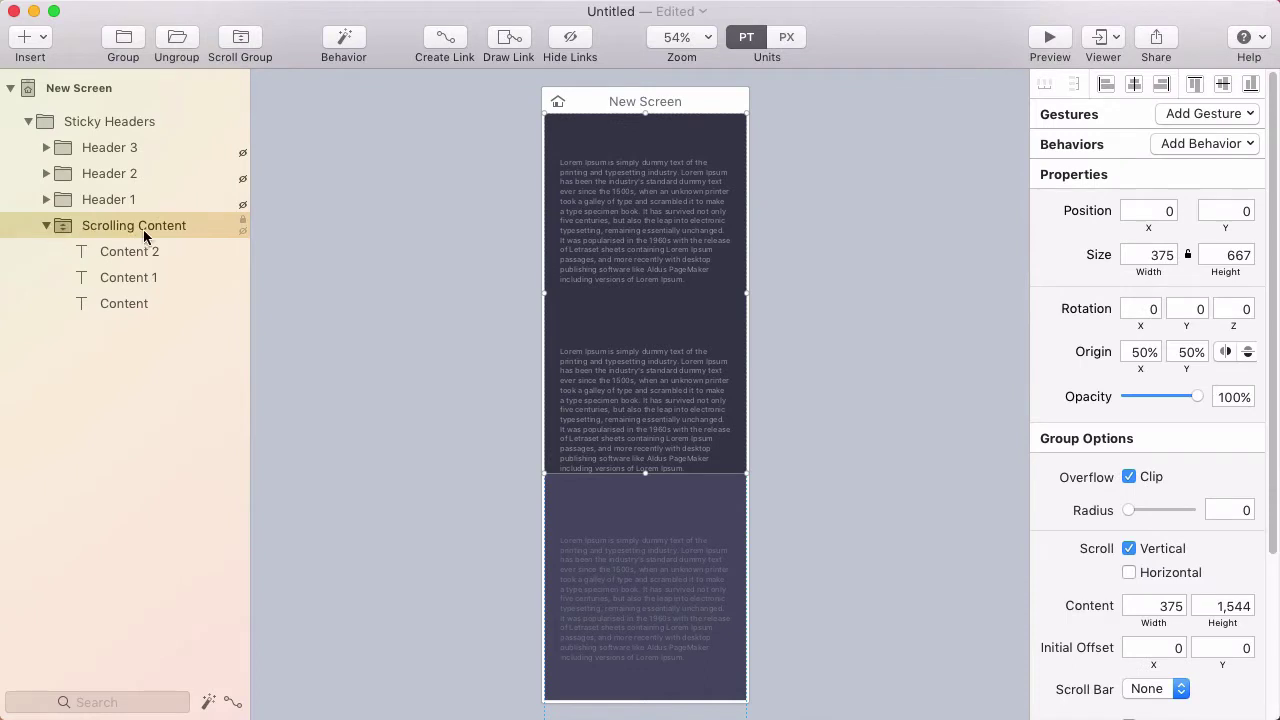
click(242, 205)
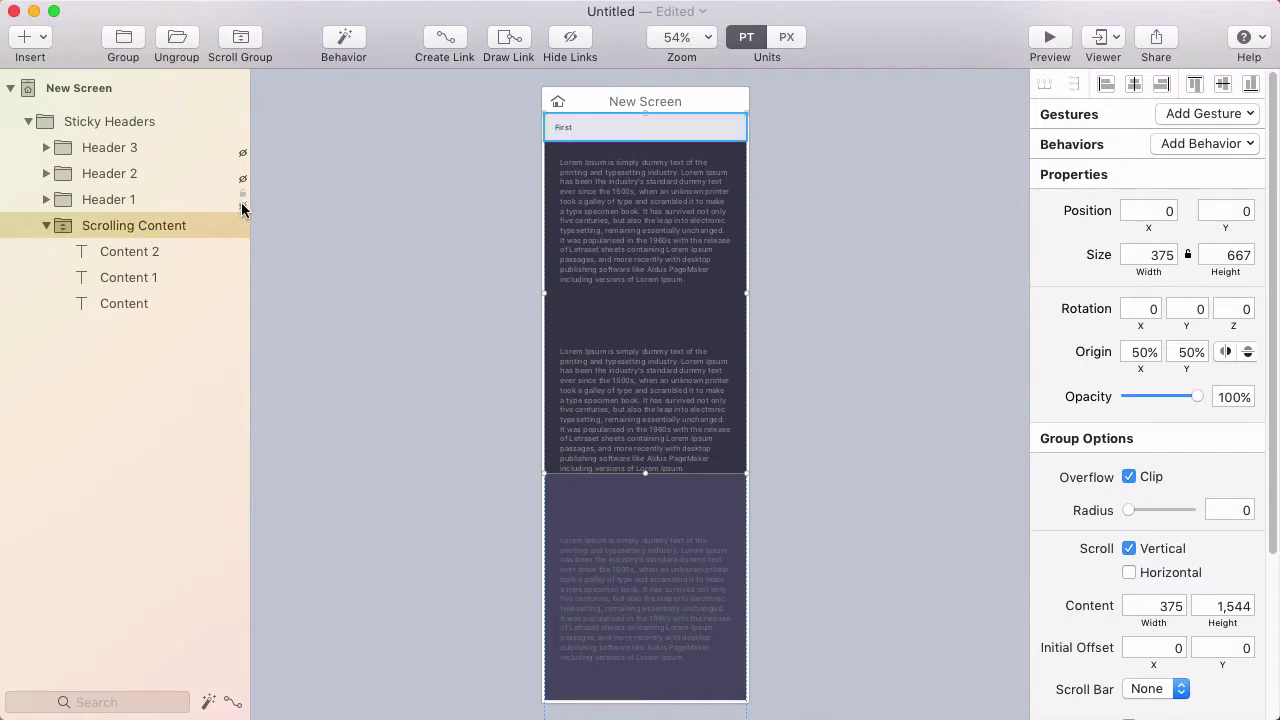
click(242, 178)
click(242, 152)
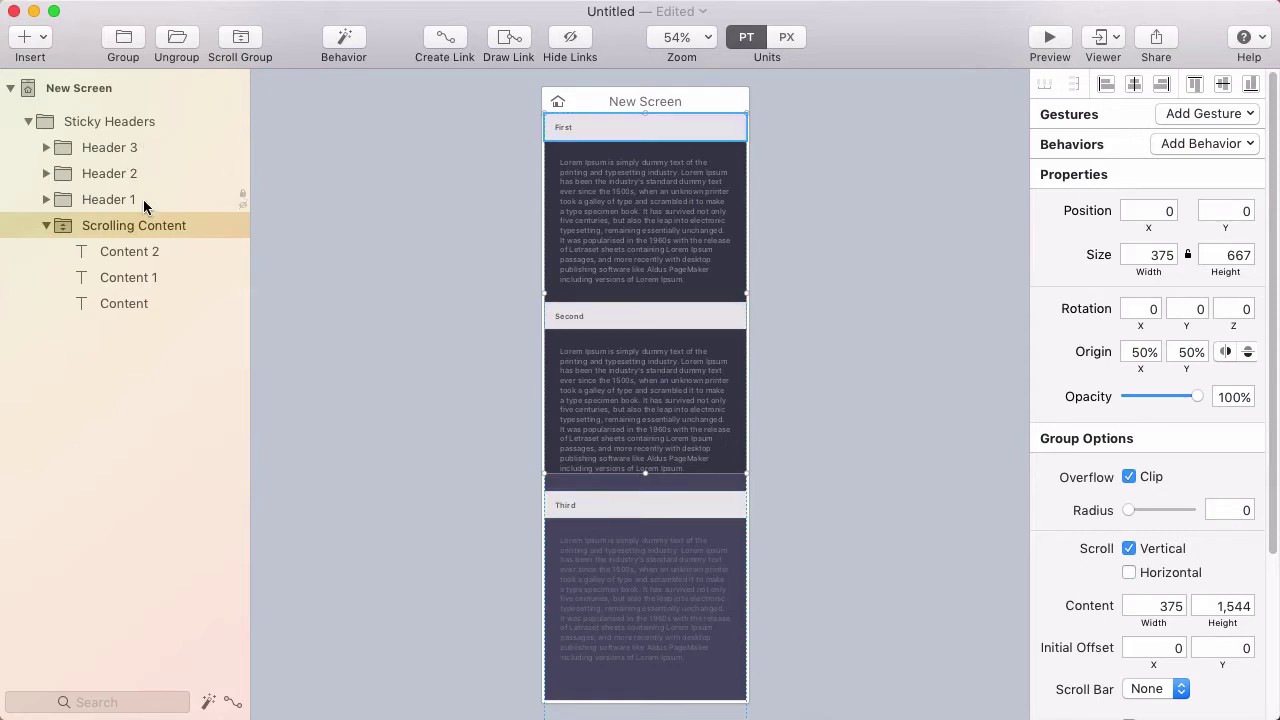
Preview again to confirm the headers appear, then close the preview and clear the selection
key(super+r)
drag(997, 360, 1065, 538)
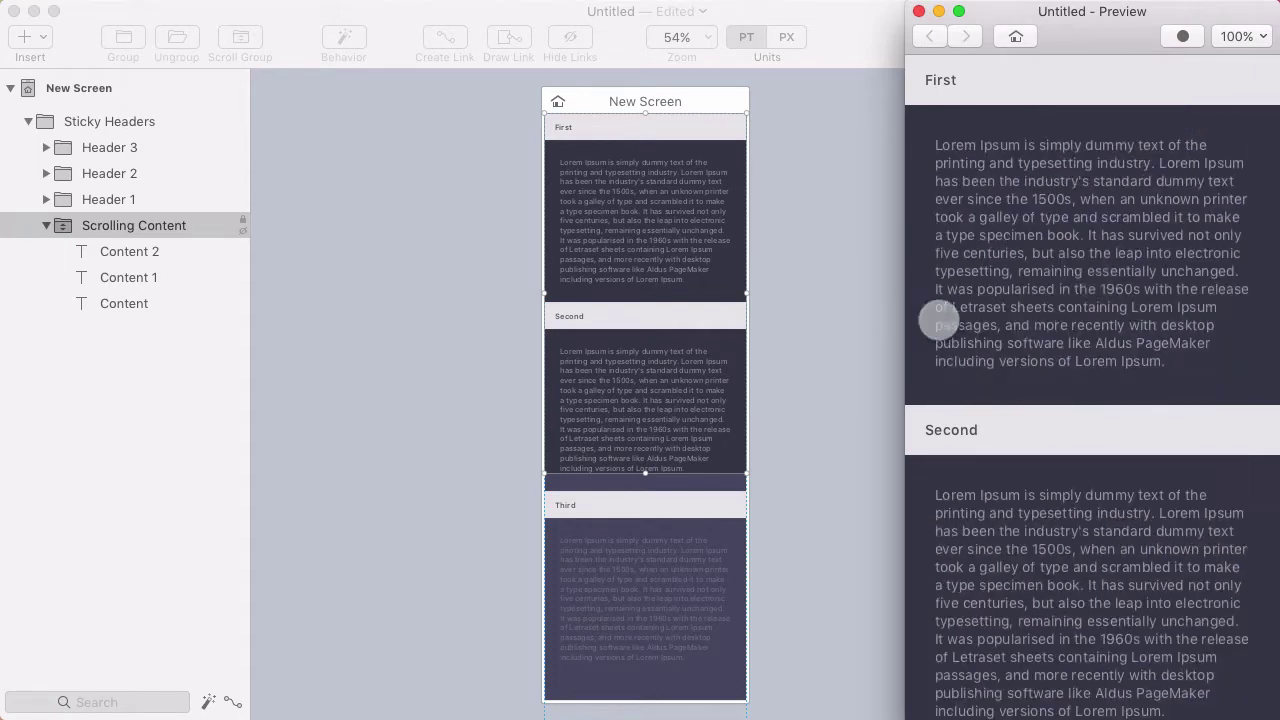
key(super+w)
click(851, 256)
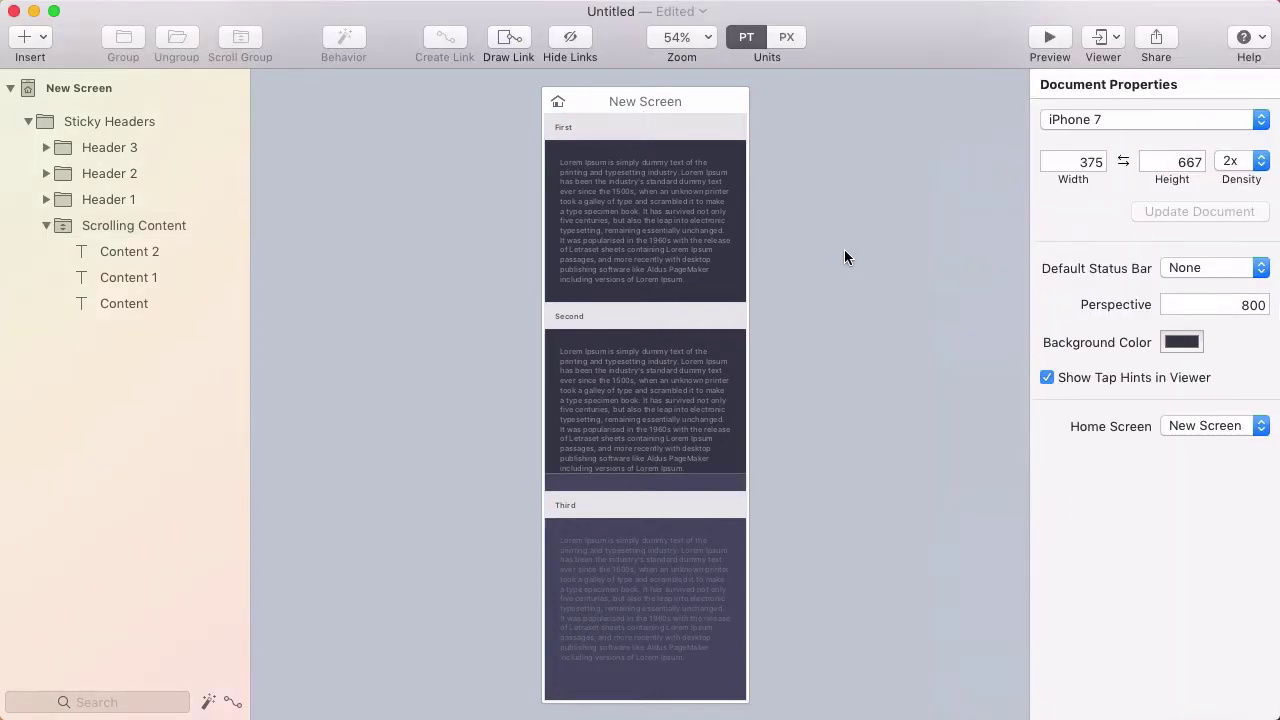
Open the Behavior Designer for the Sticky Headers group and select the First header
click(120, 121)
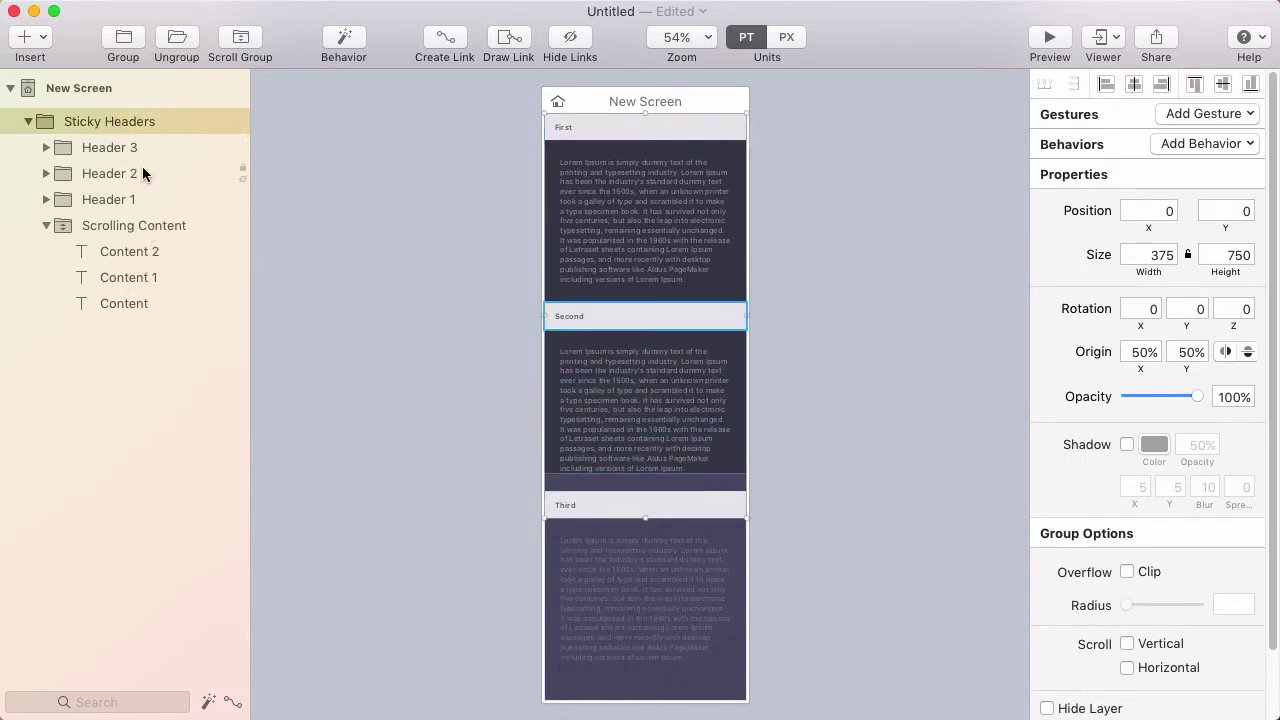
click(345, 40)
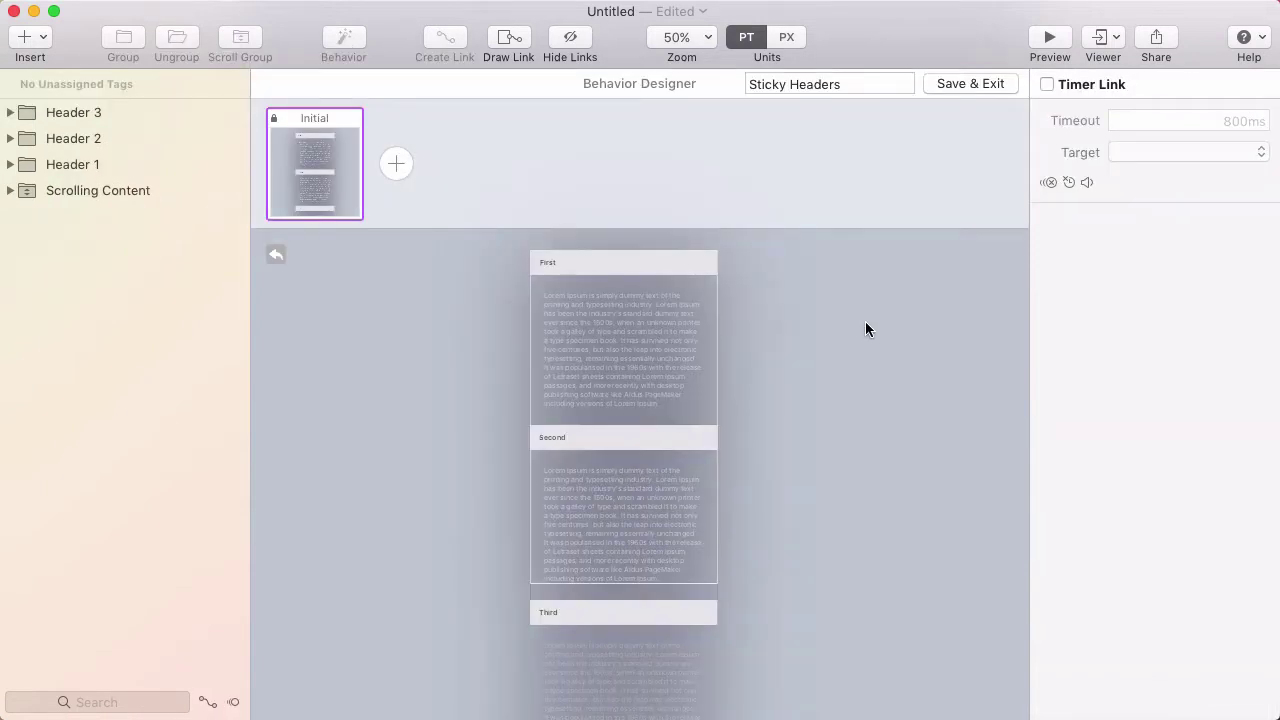
click(676, 264)
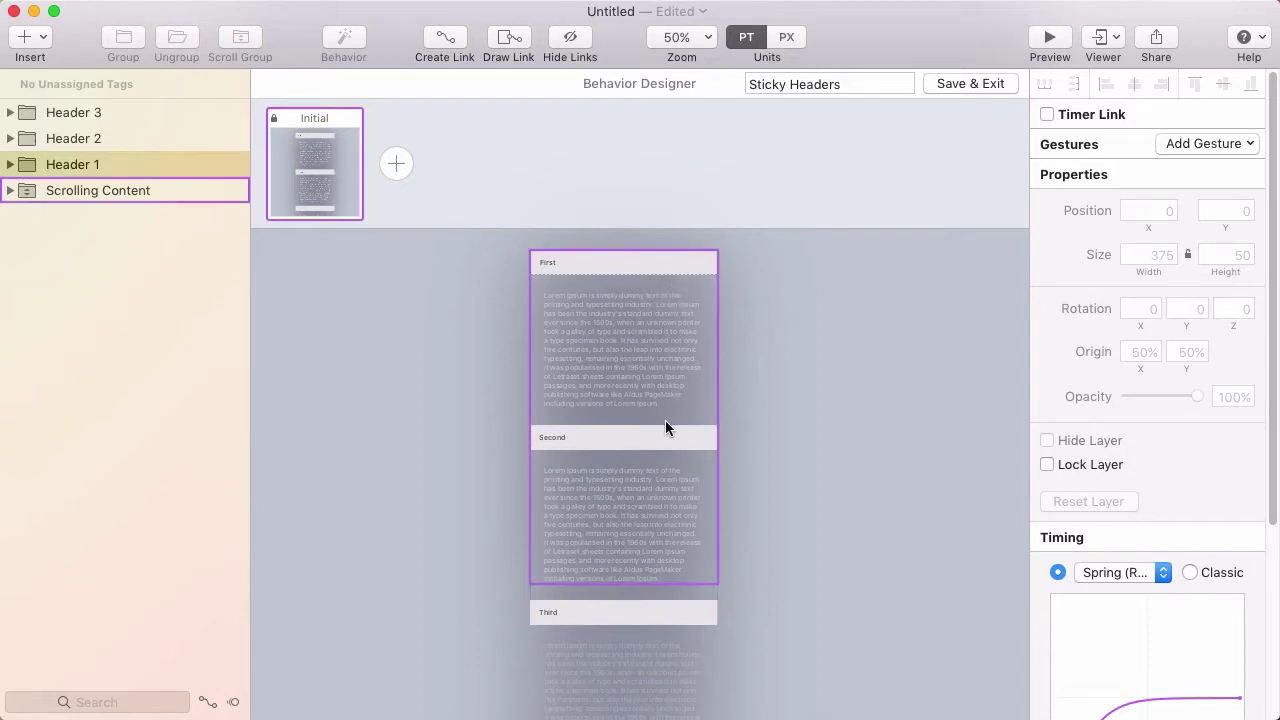
Add a New State and move the Second header up to Y 50 beneath First
click(397, 162)
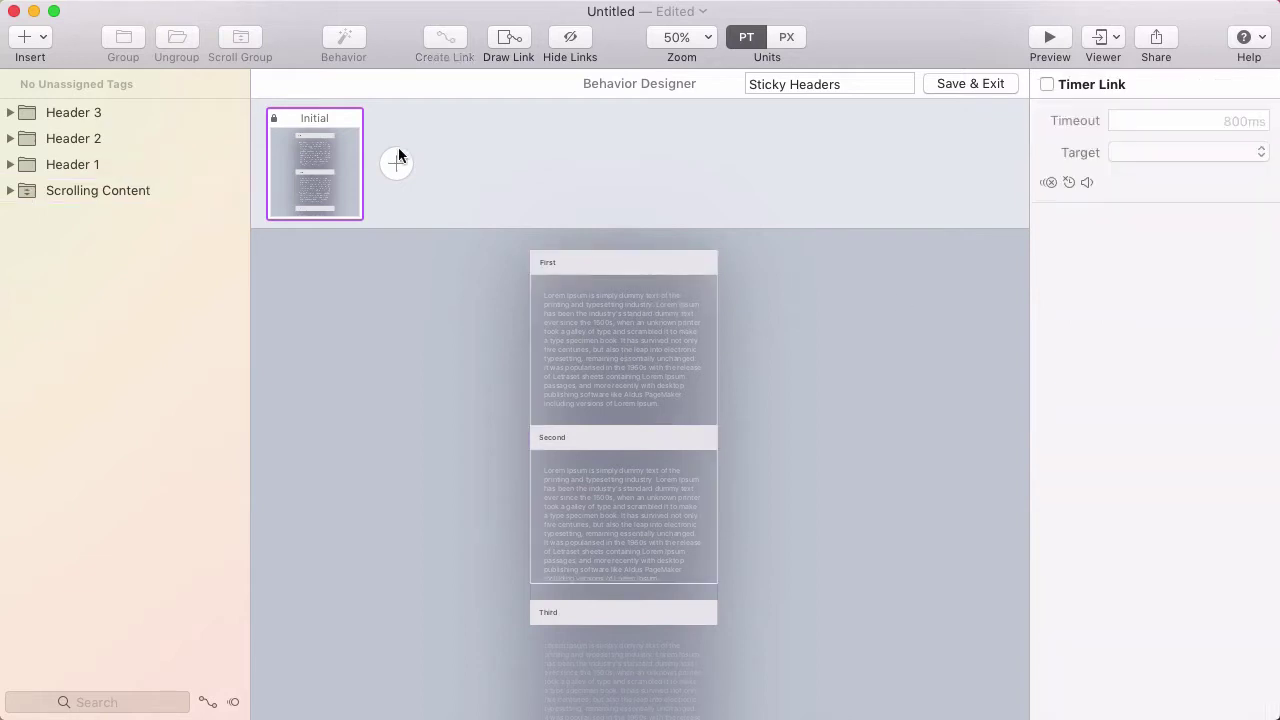
click(396, 164)
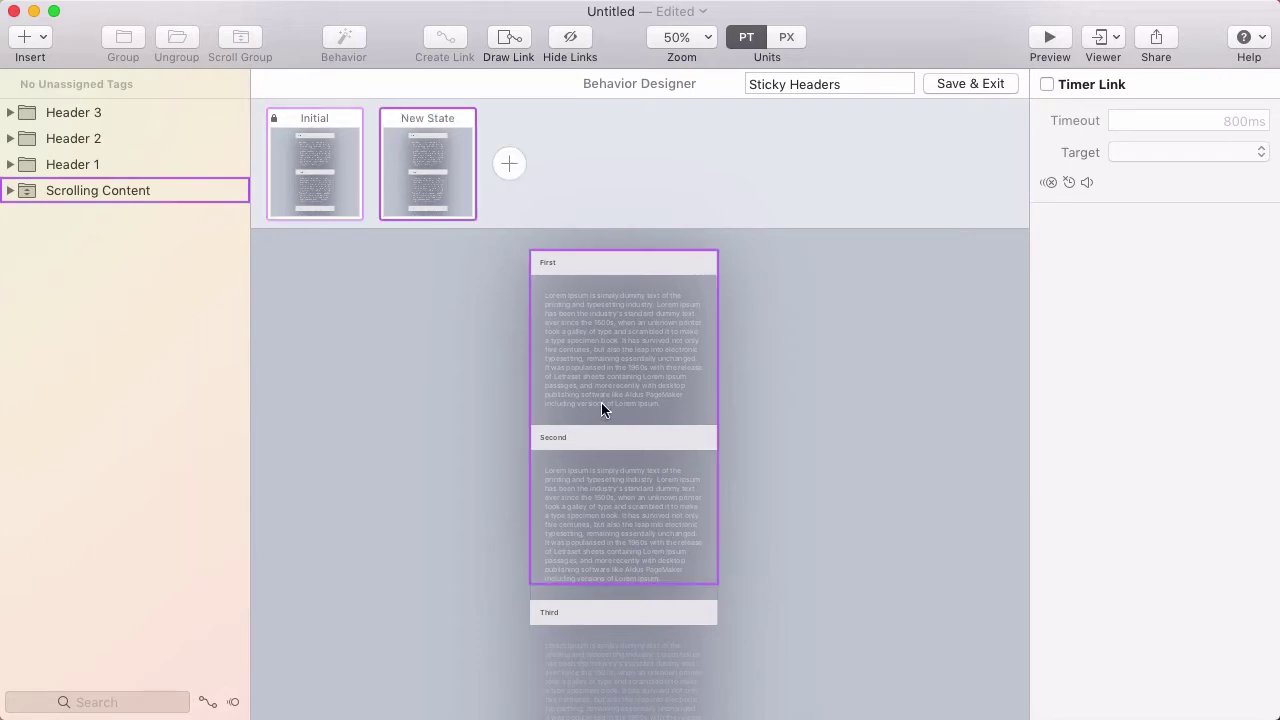
drag(597, 443, 600, 285)
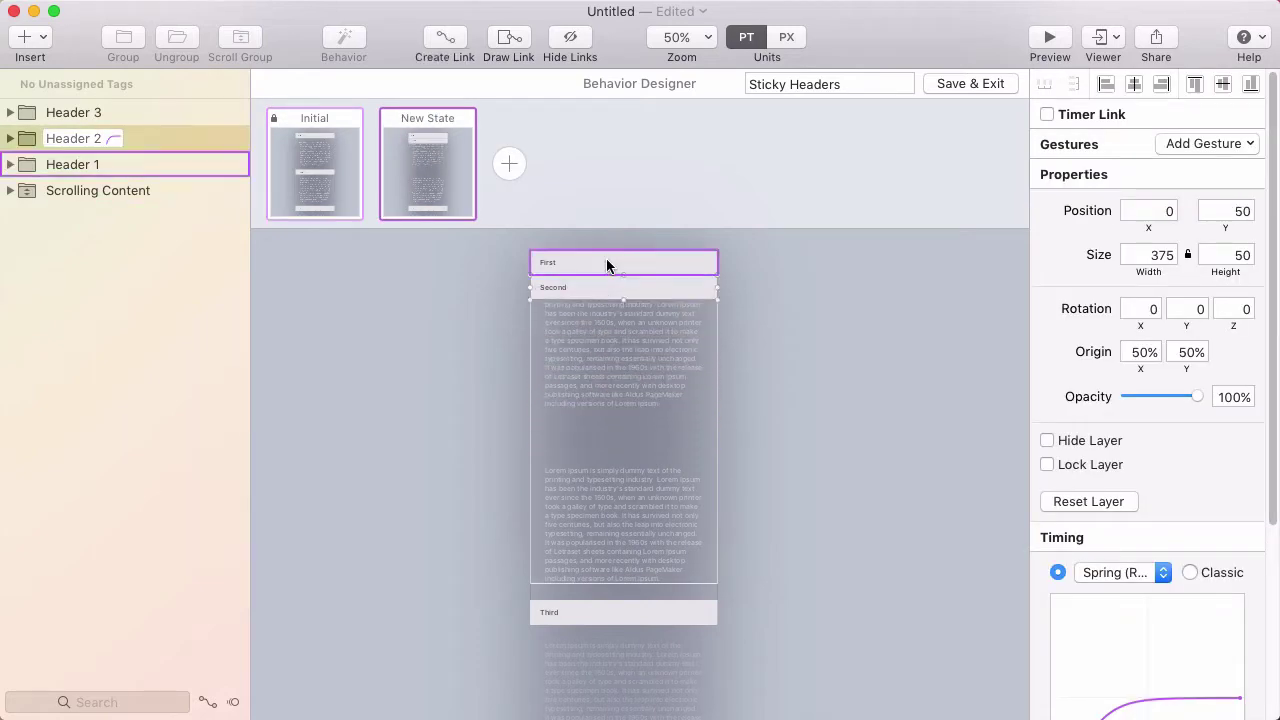
click(835, 360)
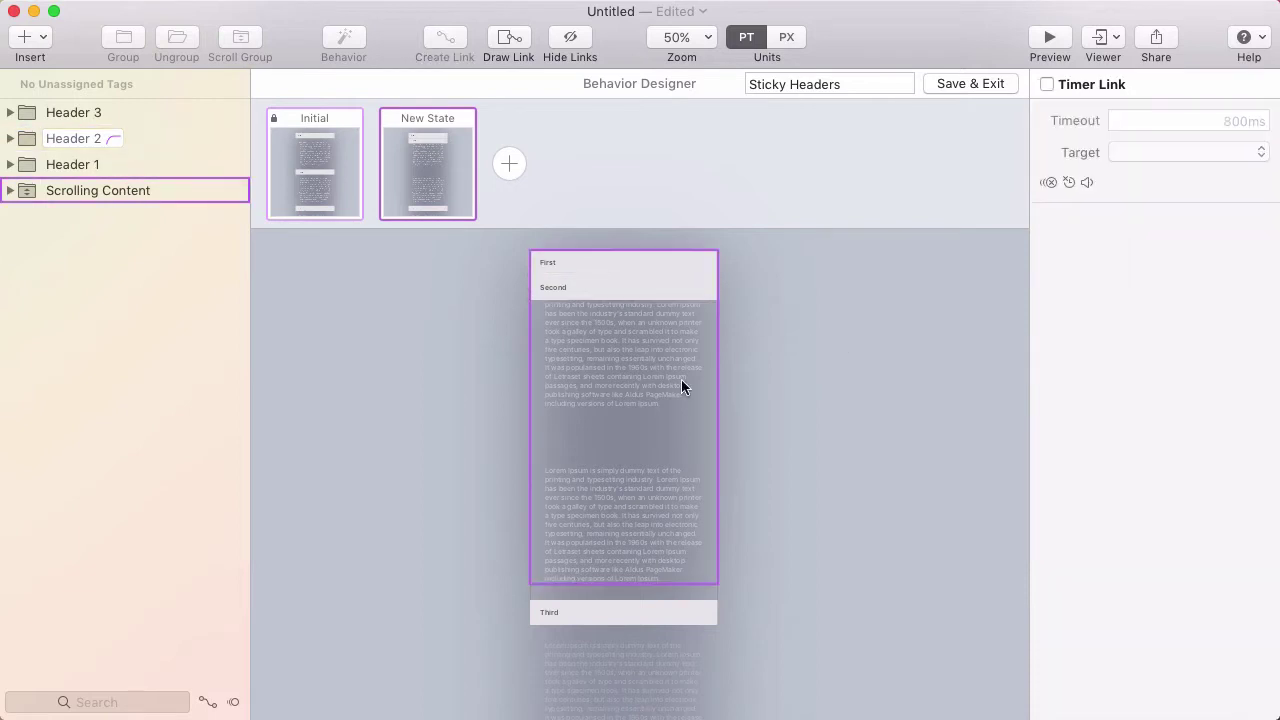
Compare the Initial and New State layouts, finishing on Initial
click(647, 375)
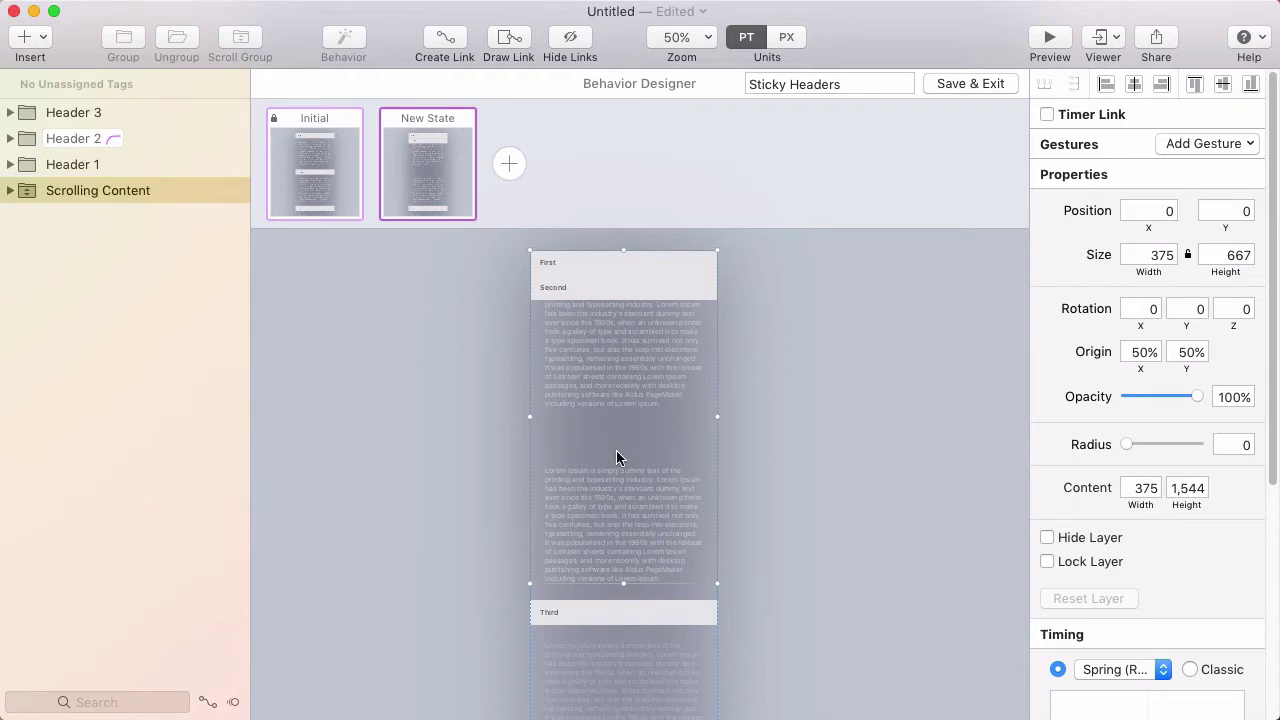
click(324, 163)
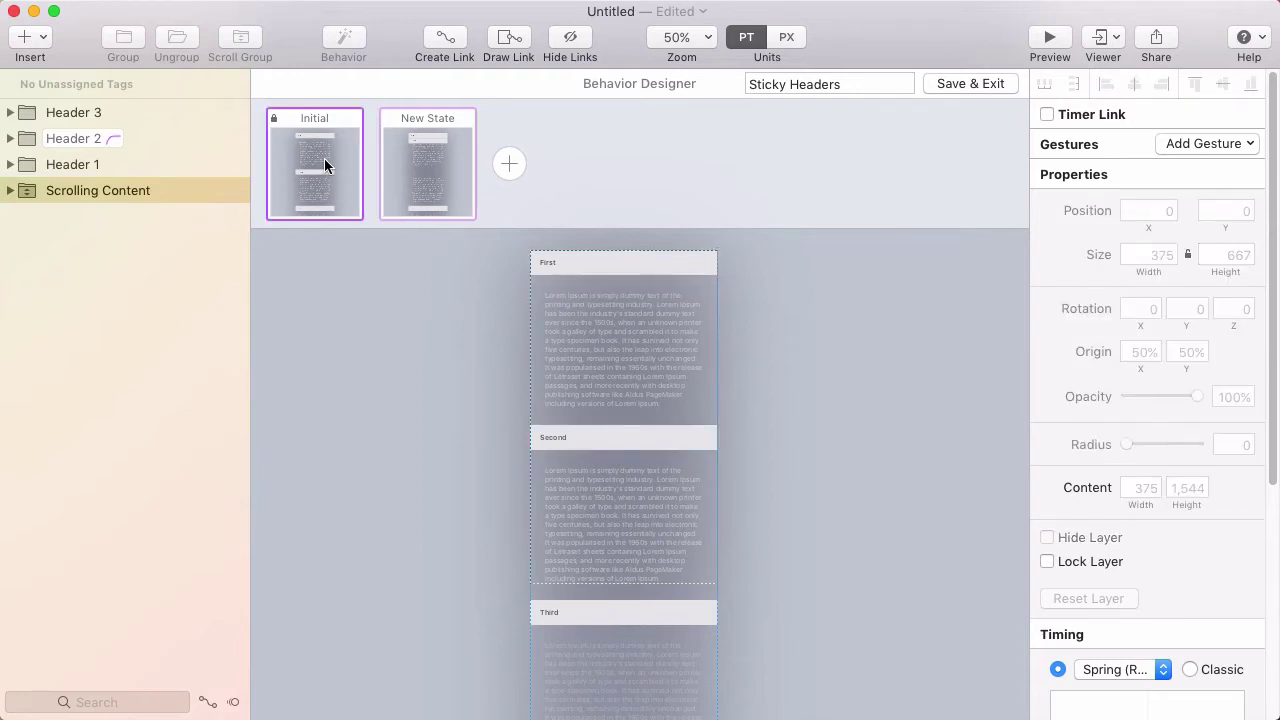
click(415, 156)
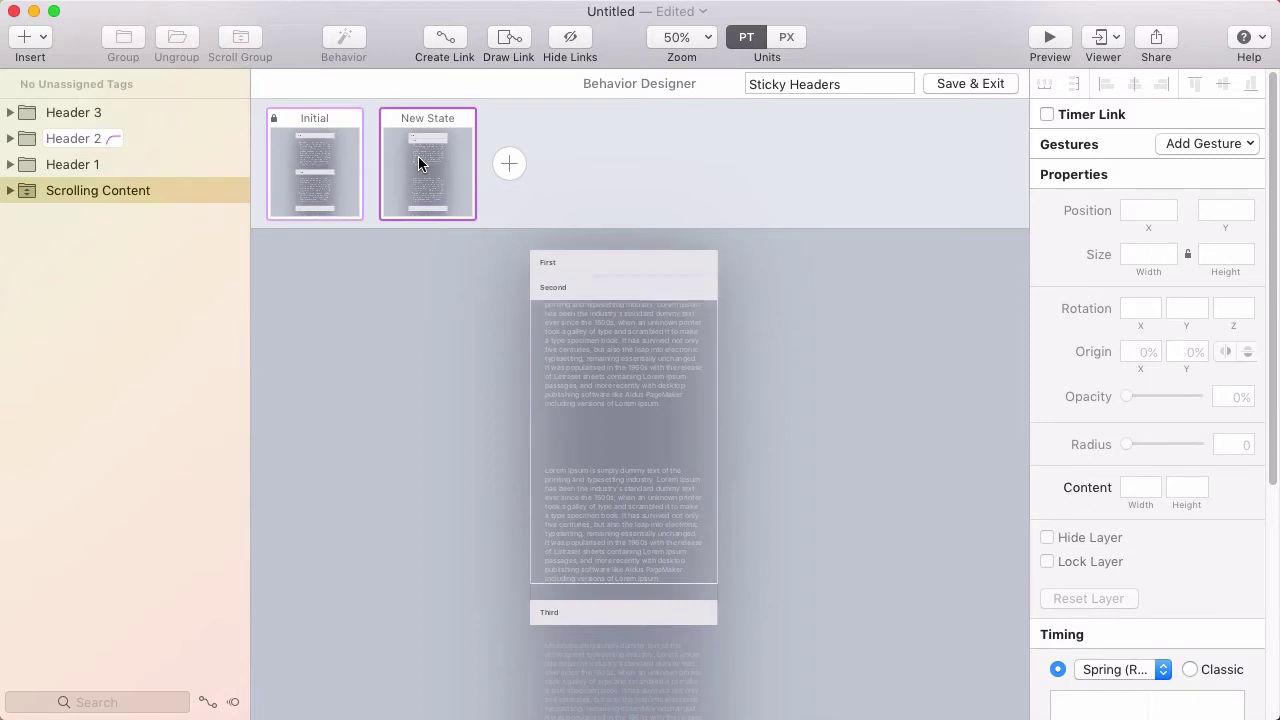
click(331, 164)
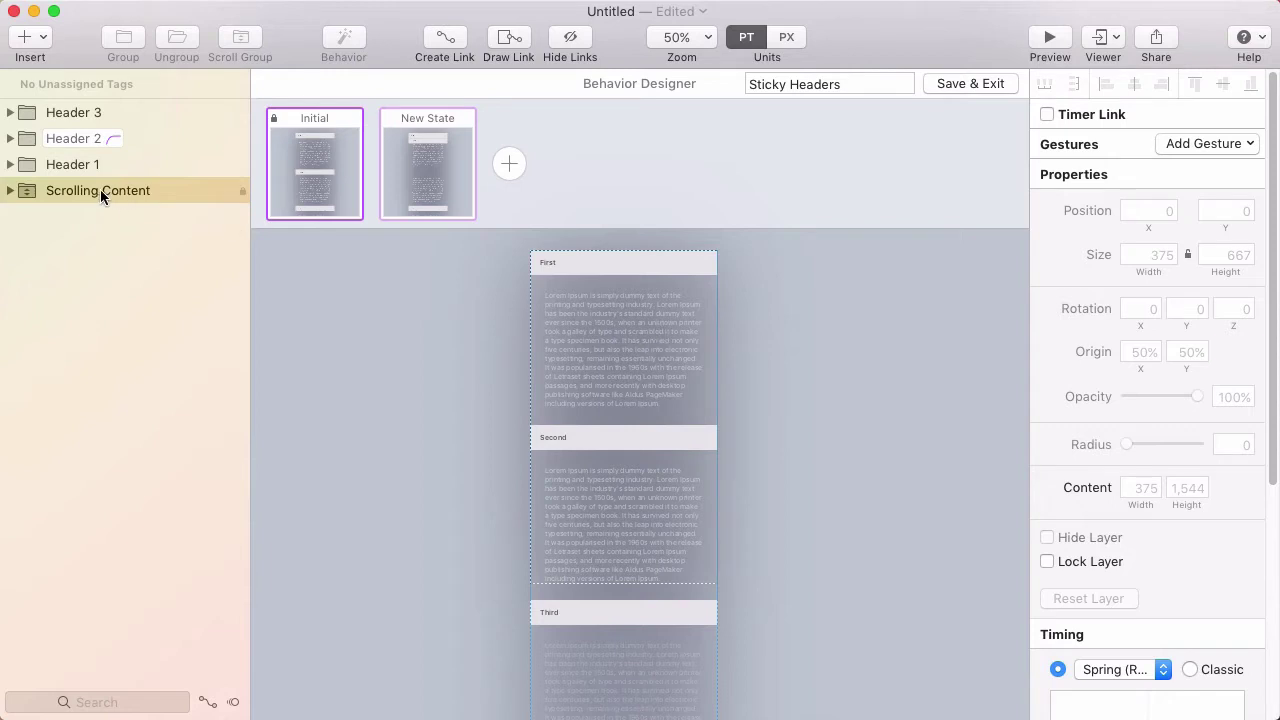
Link Scrolling Content to New State with a vertical Scroll gesture spanning 0 to 300
click(440, 50)
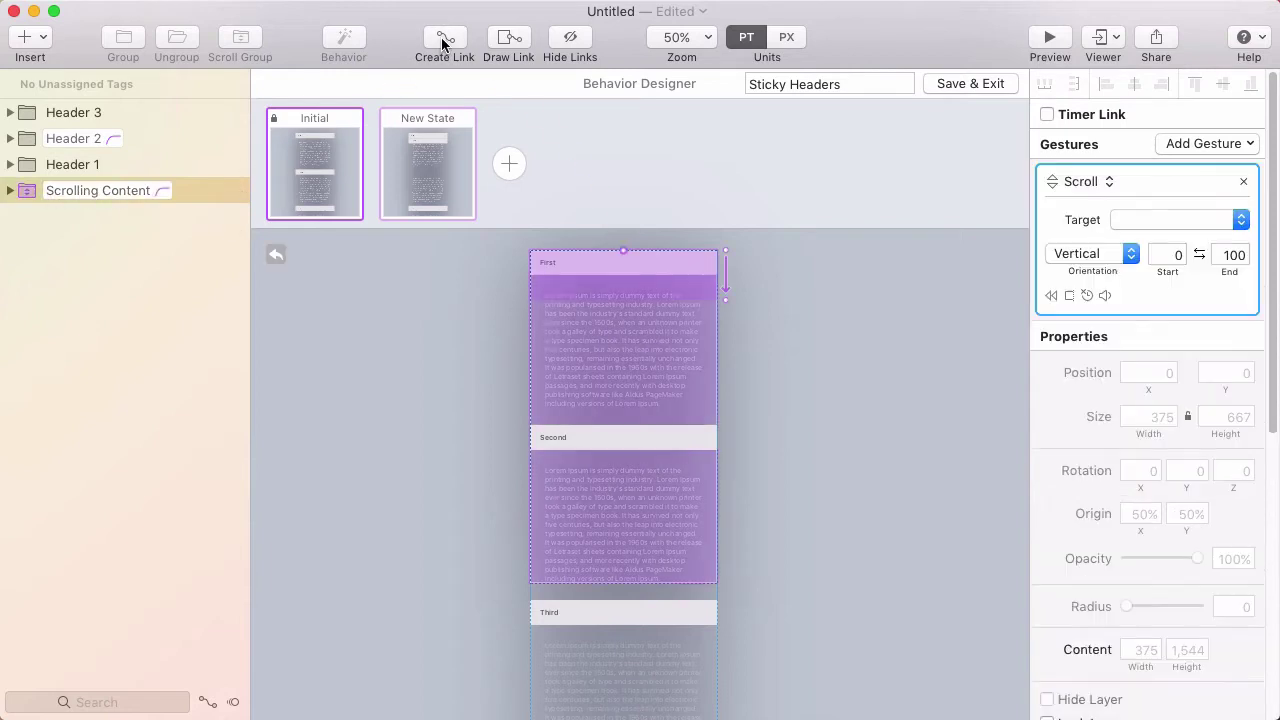
click(431, 172)
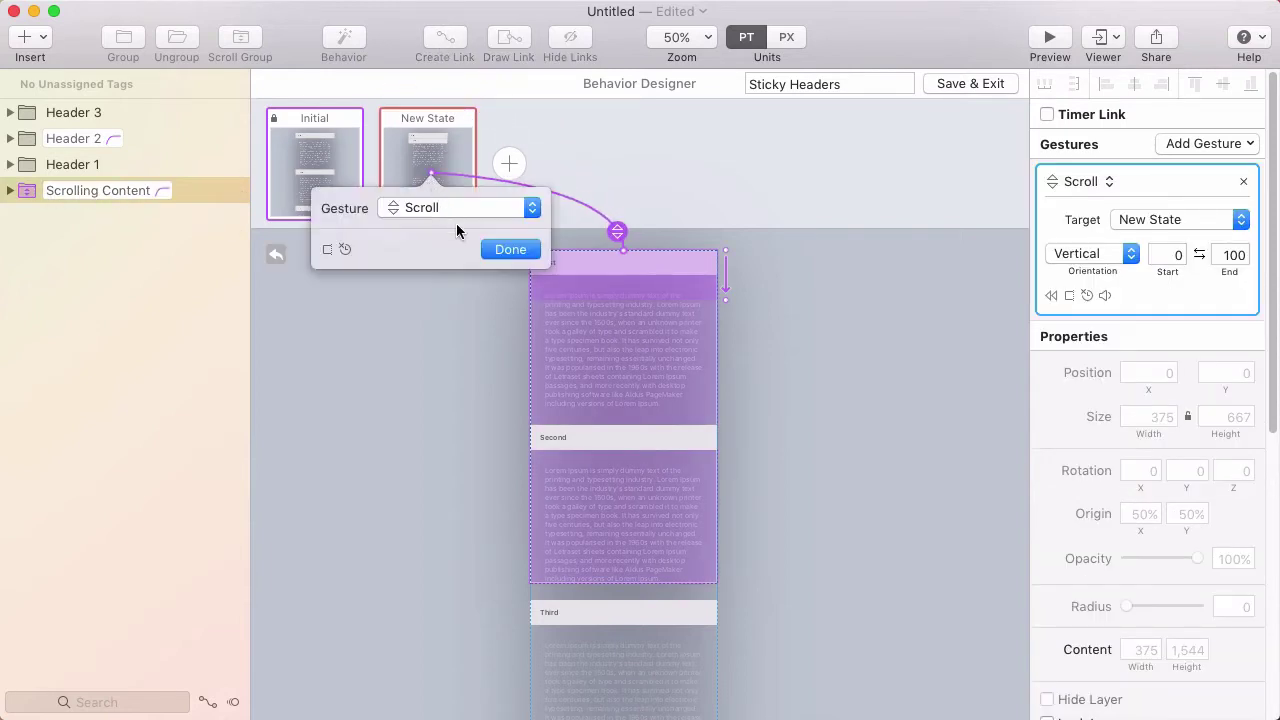
click(488, 248)
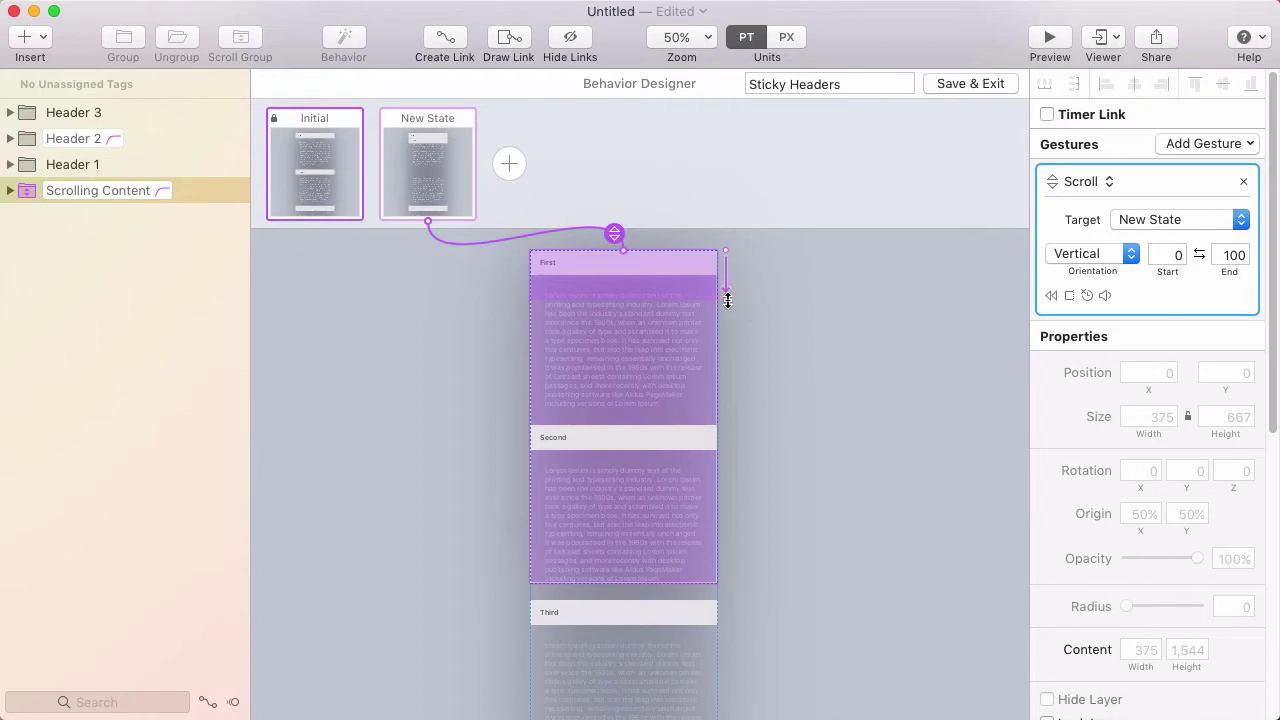
drag(727, 300, 721, 410)
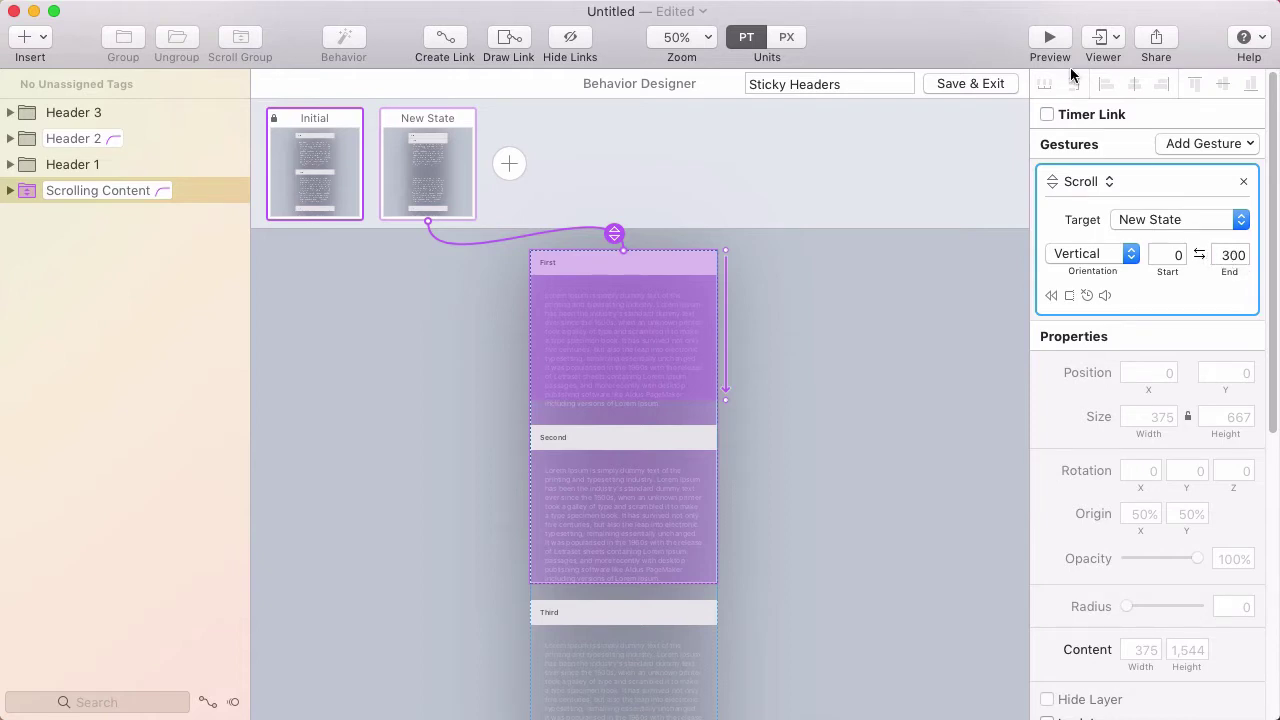
Preview Second sticking under First while scrolling, then select the Third header in New State
click(1050, 40)
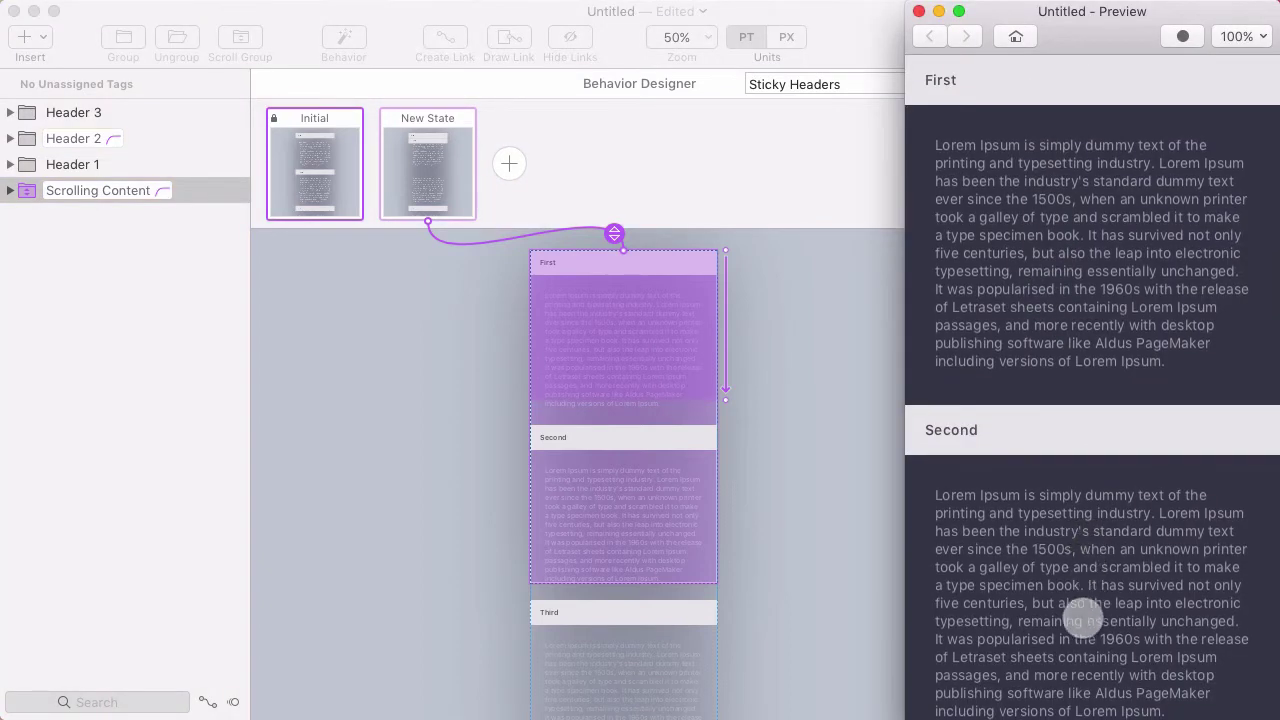
drag(1081, 618, 1047, 558)
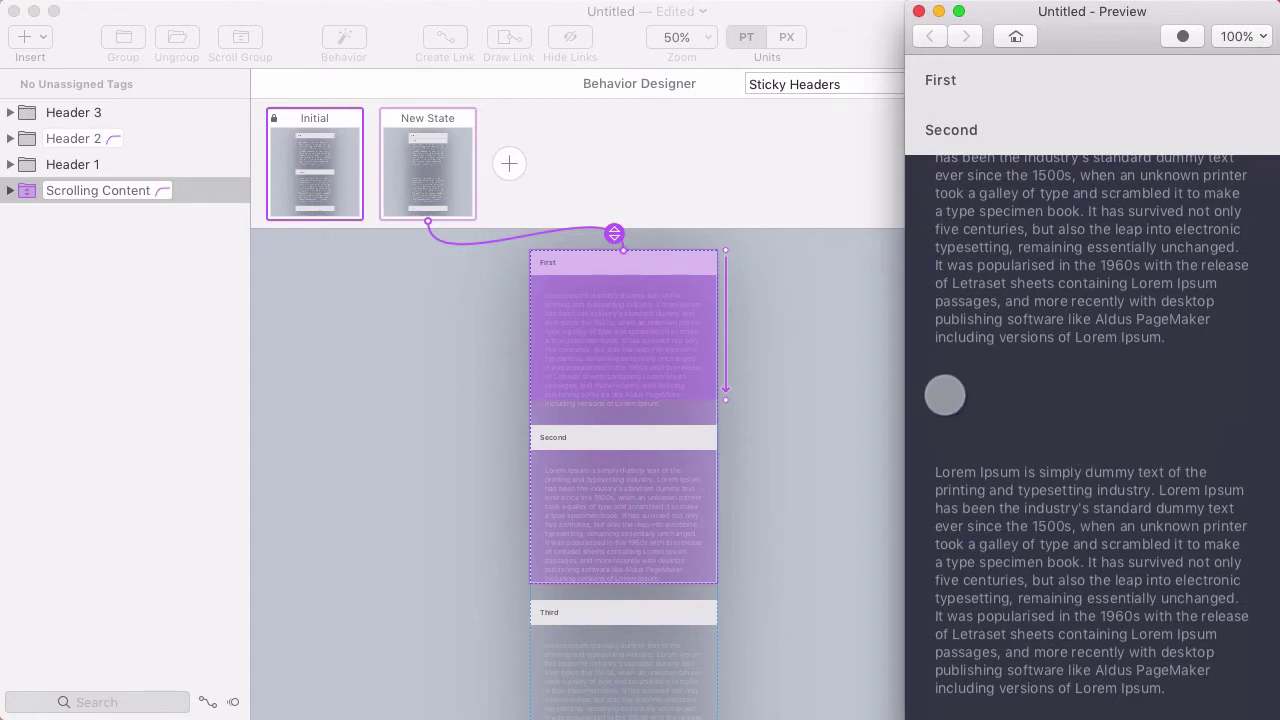
click(842, 376)
click(616, 610)
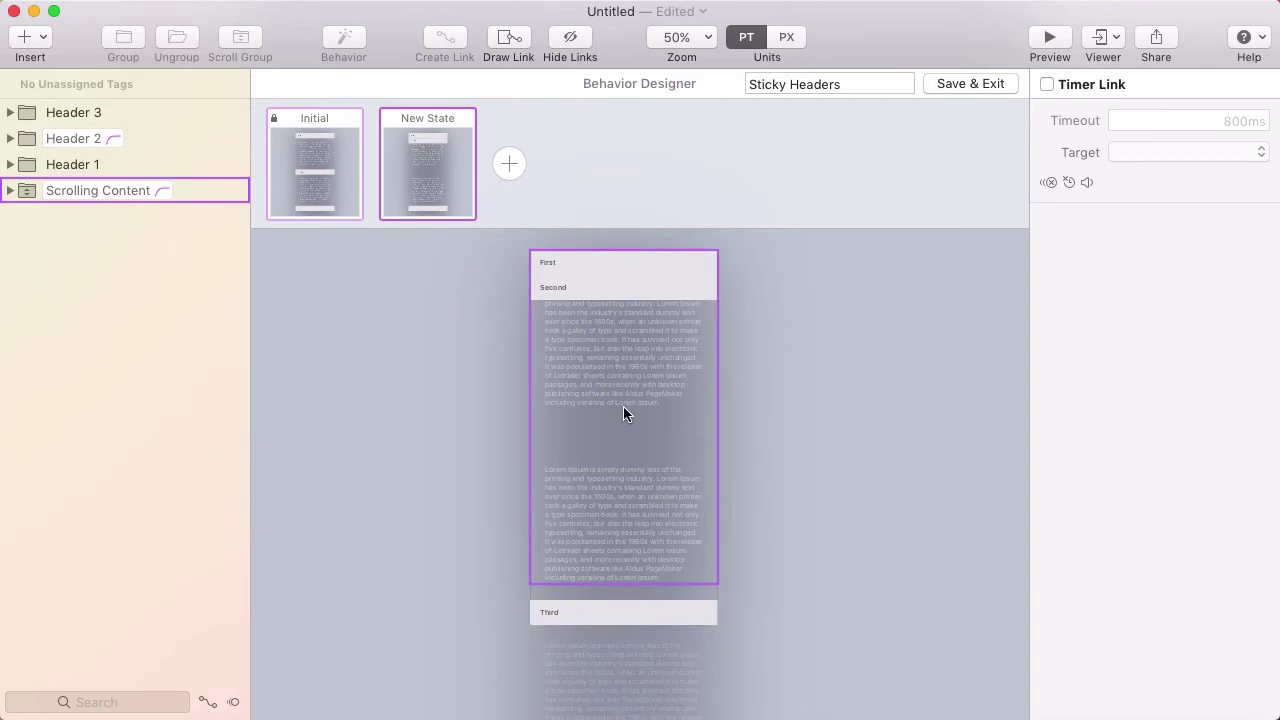
Move the Third header in New State from Y 700 to Y 400 by entering 700-300
click(601, 609)
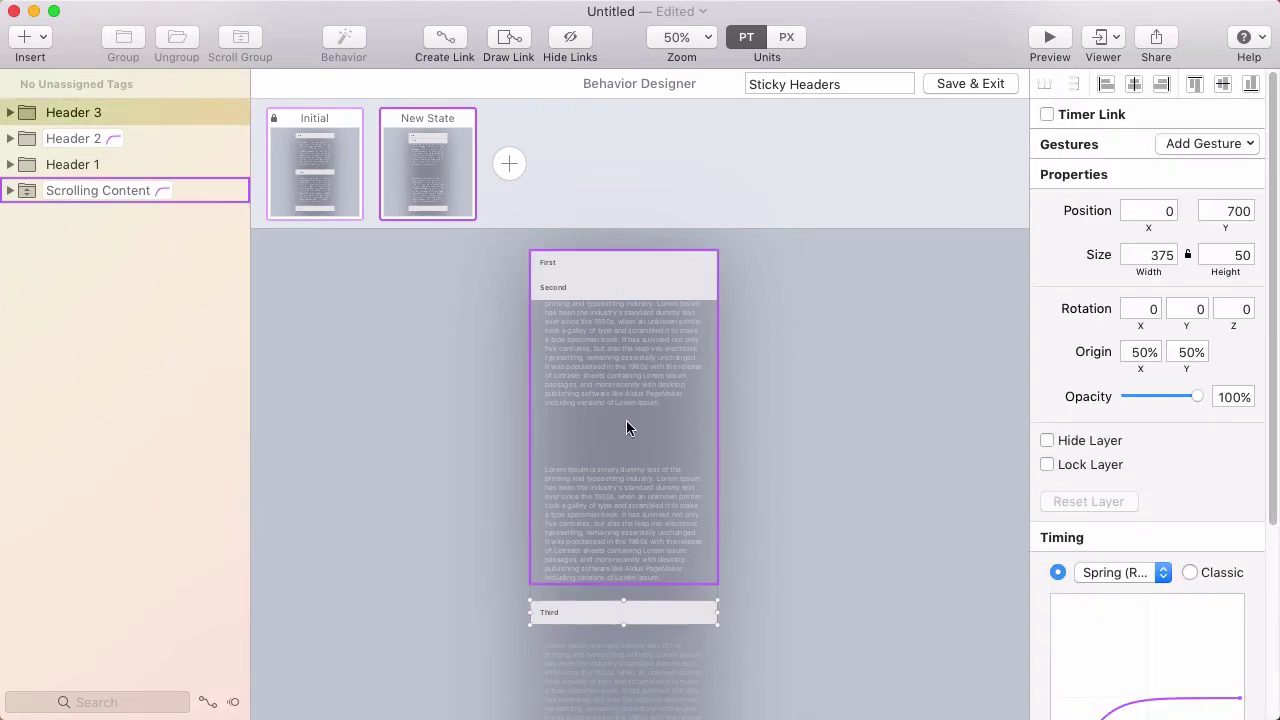
click(1248, 211)
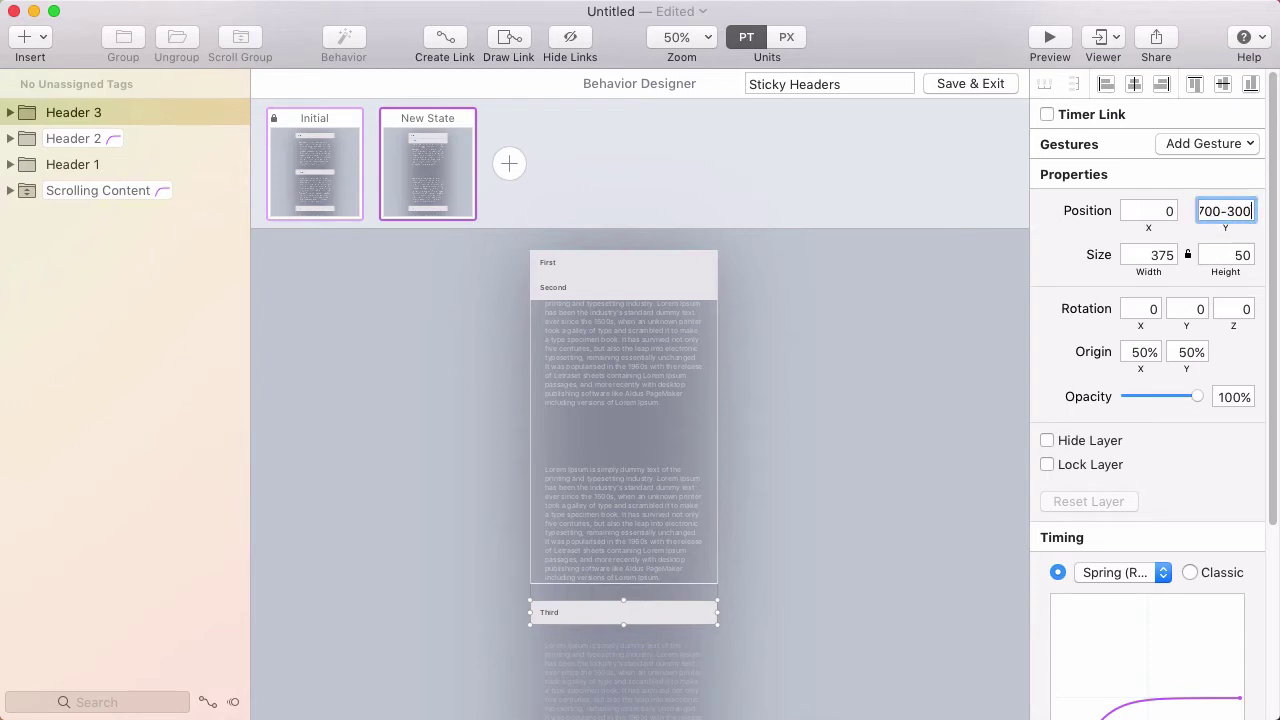
key(Tab)
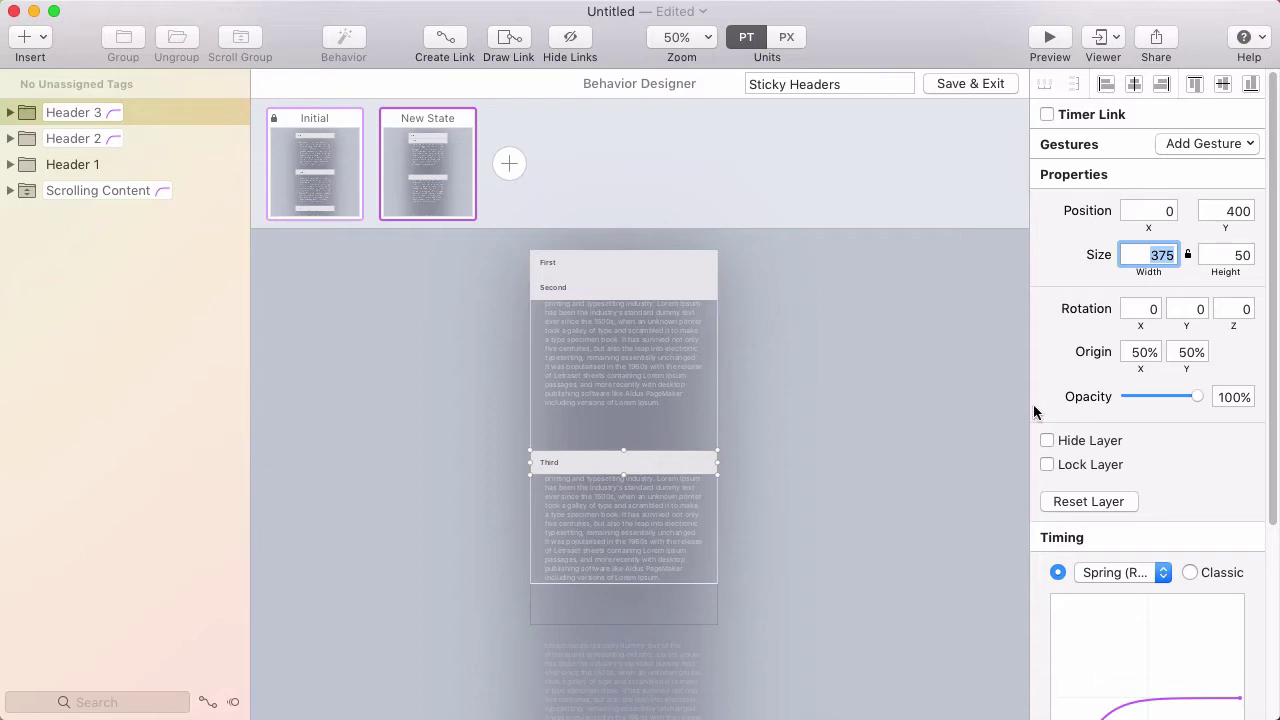
click(882, 468)
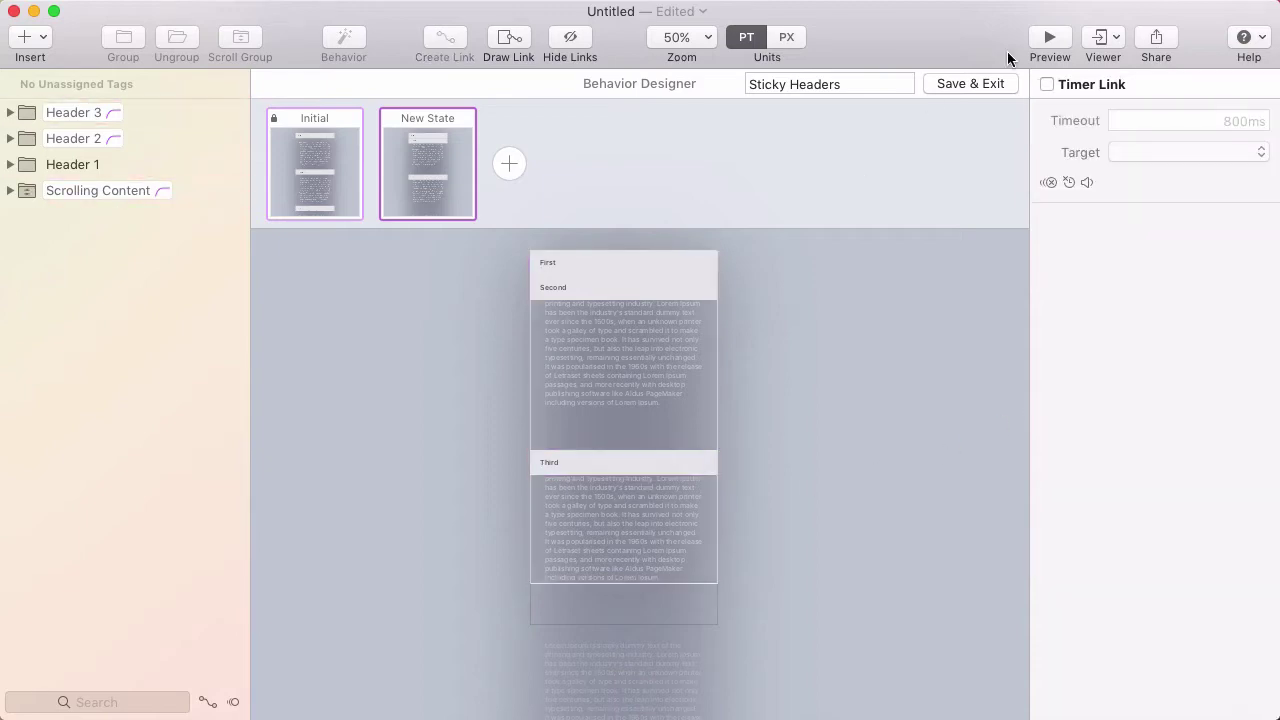
click(1049, 40)
drag(1079, 200, 1033, 620)
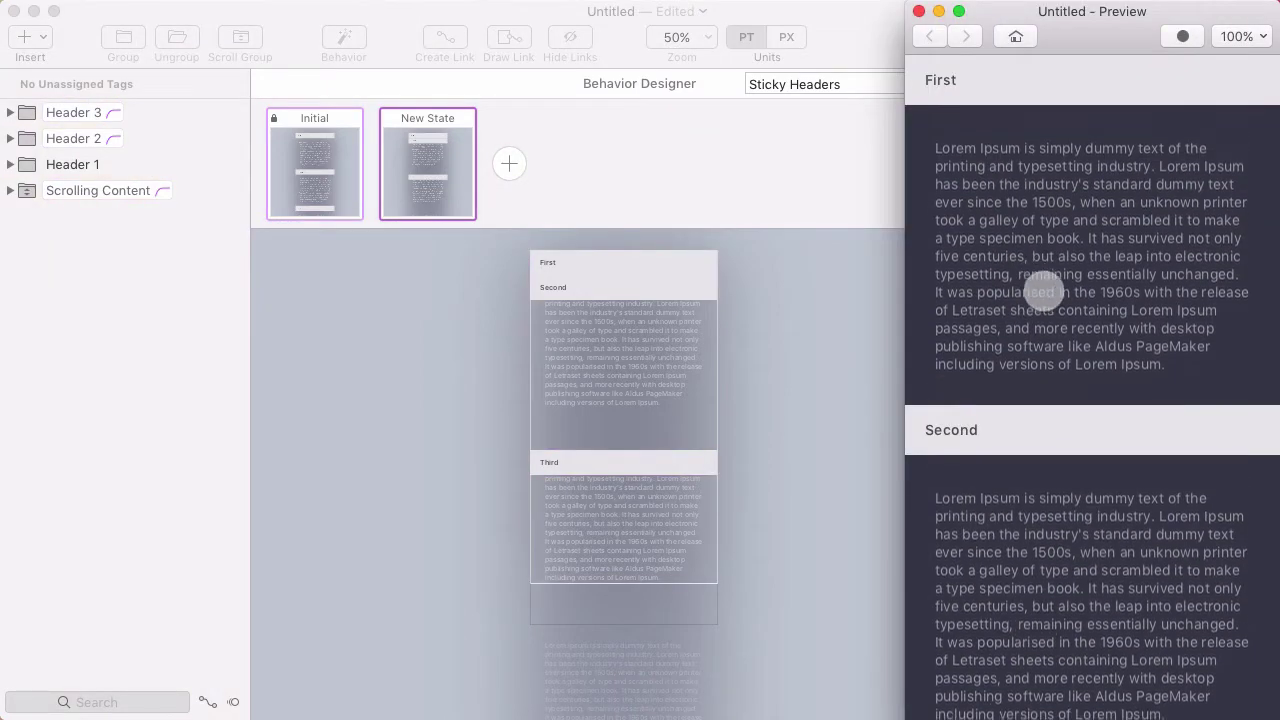
drag(1046, 300, 1062, 250)
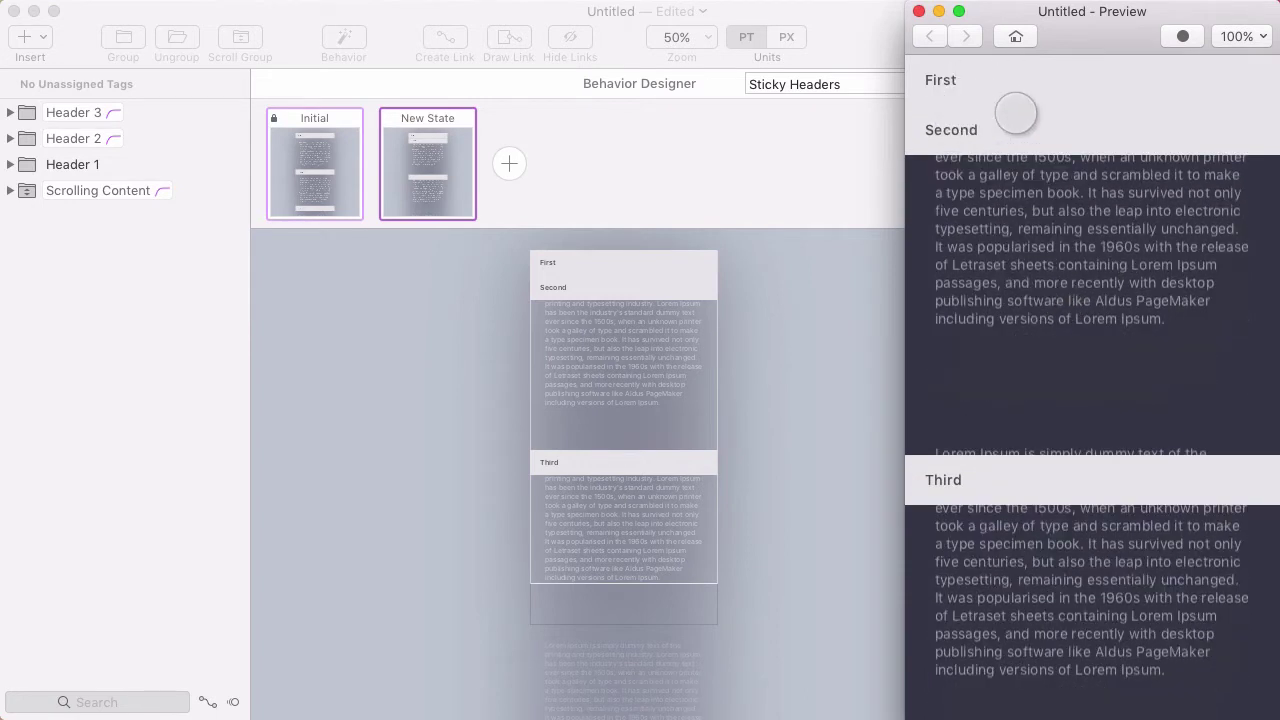
drag(1010, 135, 1040, 275)
click(466, 161)
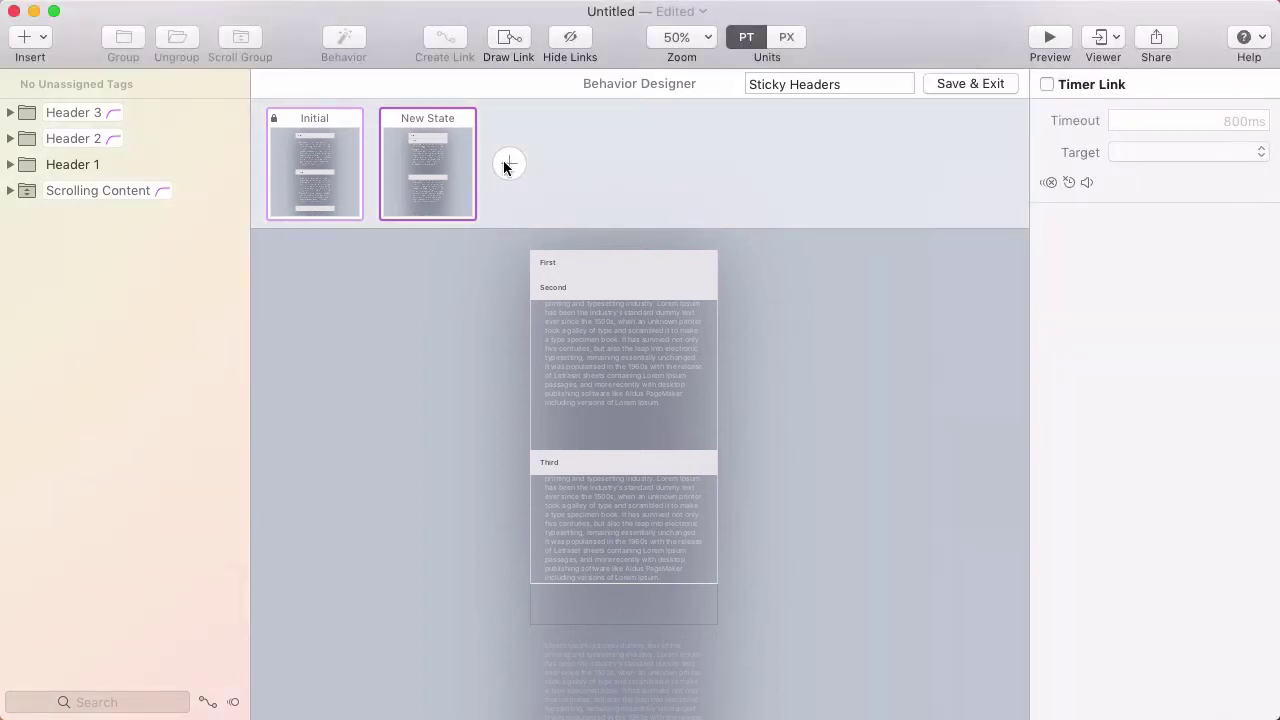
Add New State 1 and push the First header up to Y -50
click(507, 165)
click(580, 263)
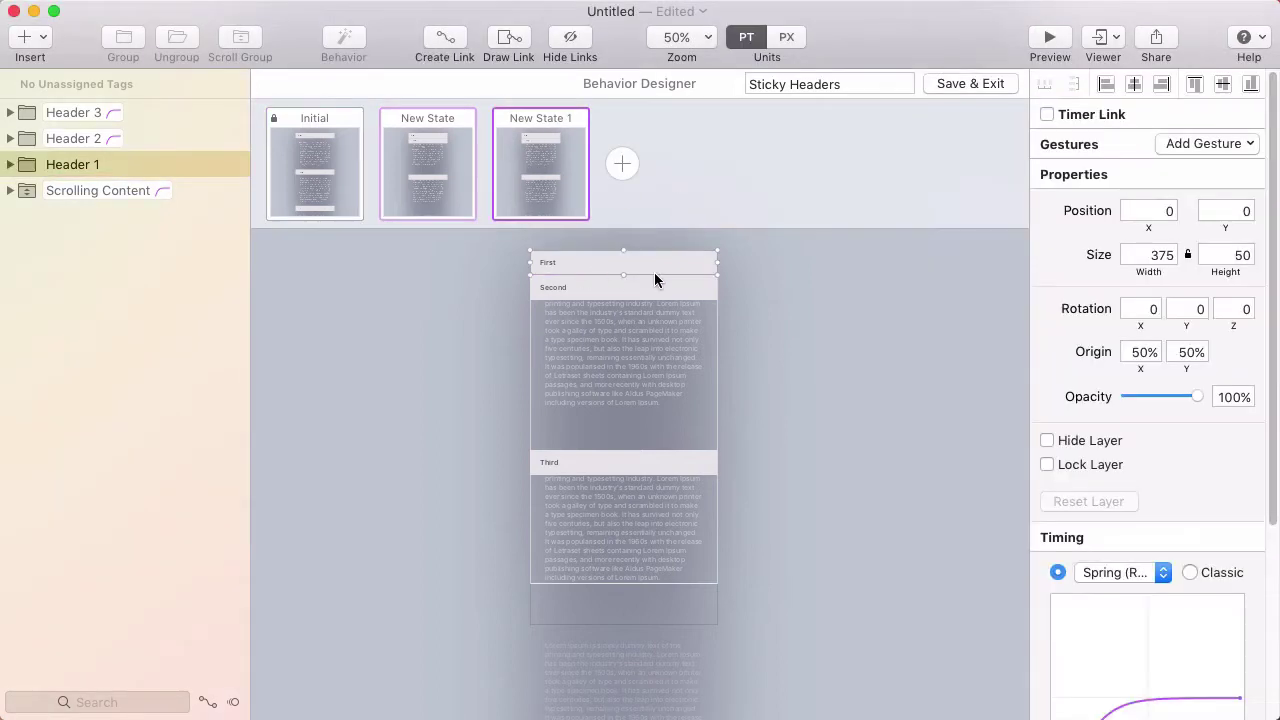
shift+click(651, 286)
drag(660, 265, 661, 244)
key(Escape)
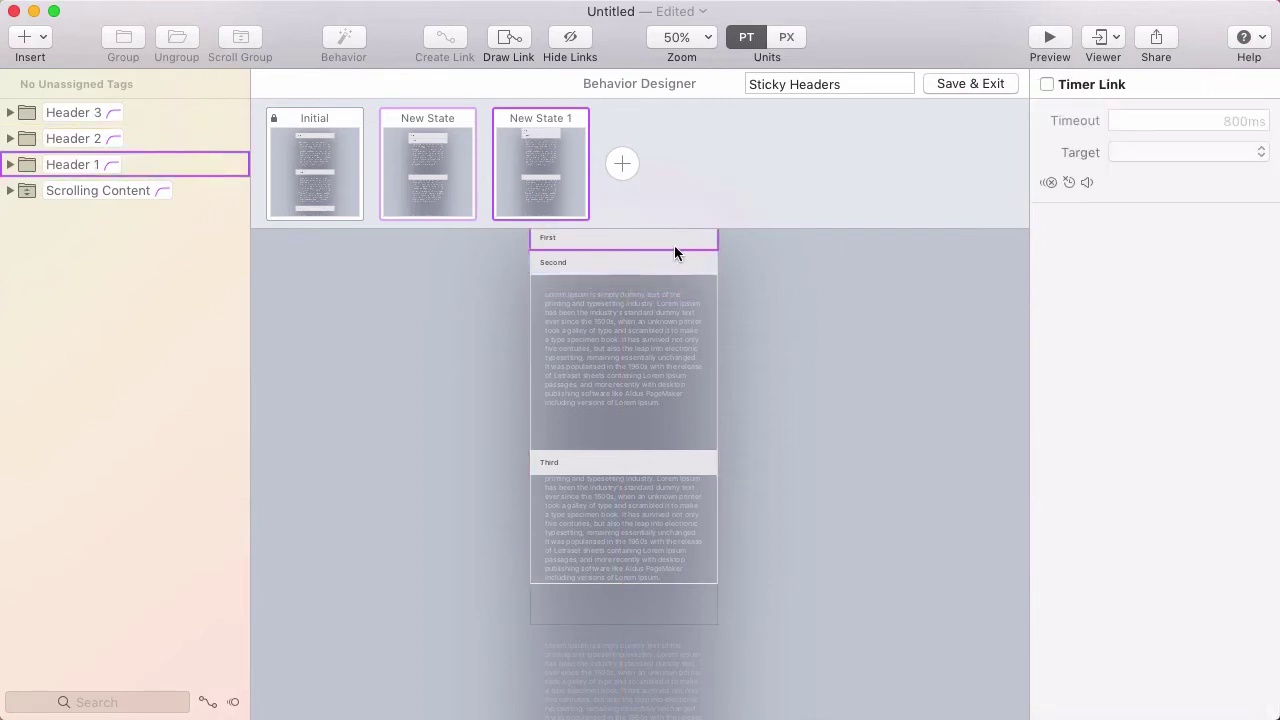
click(667, 244)
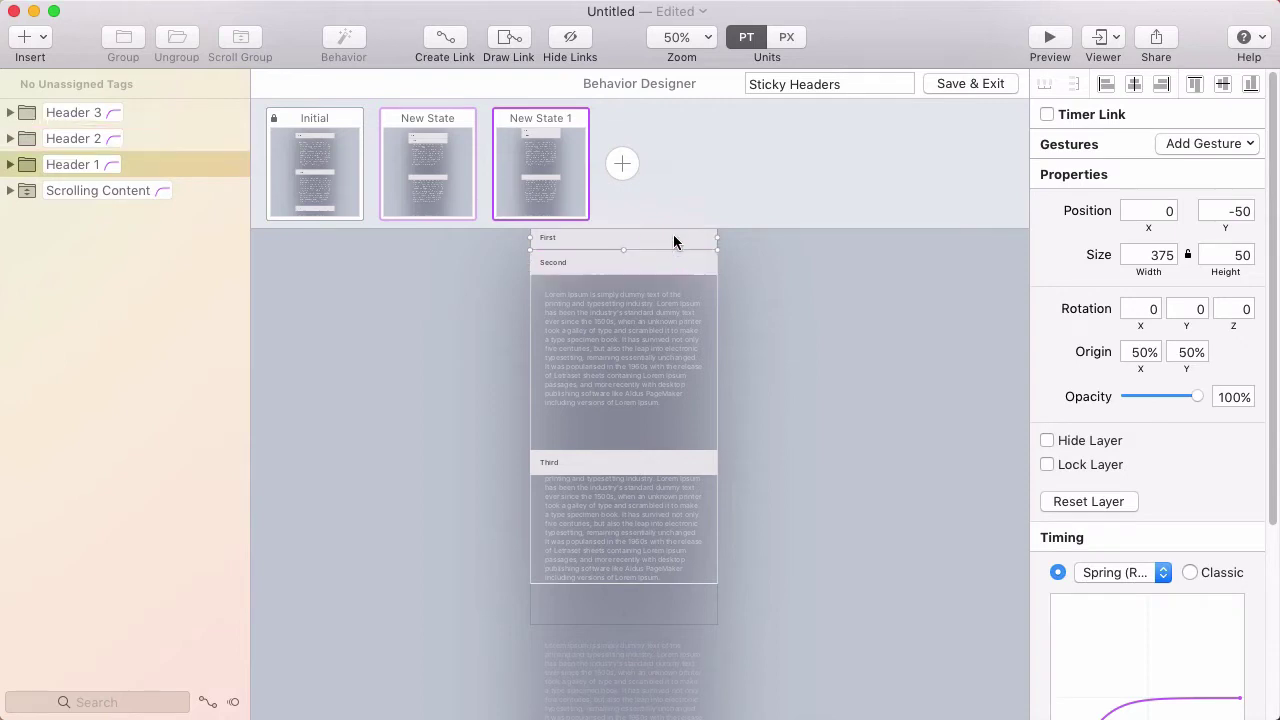
drag(737, 266, 748, 283)
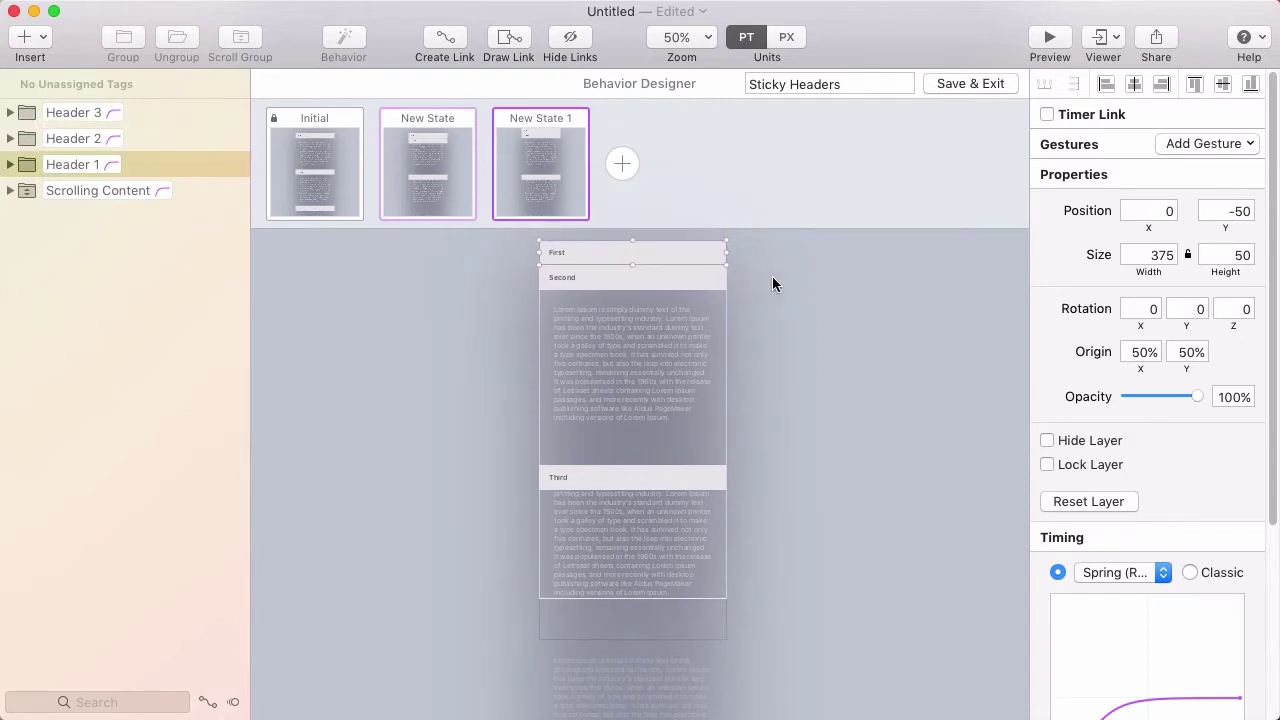
Raise the Third header by 50 by entering 400-50 for its Y position
click(610, 479)
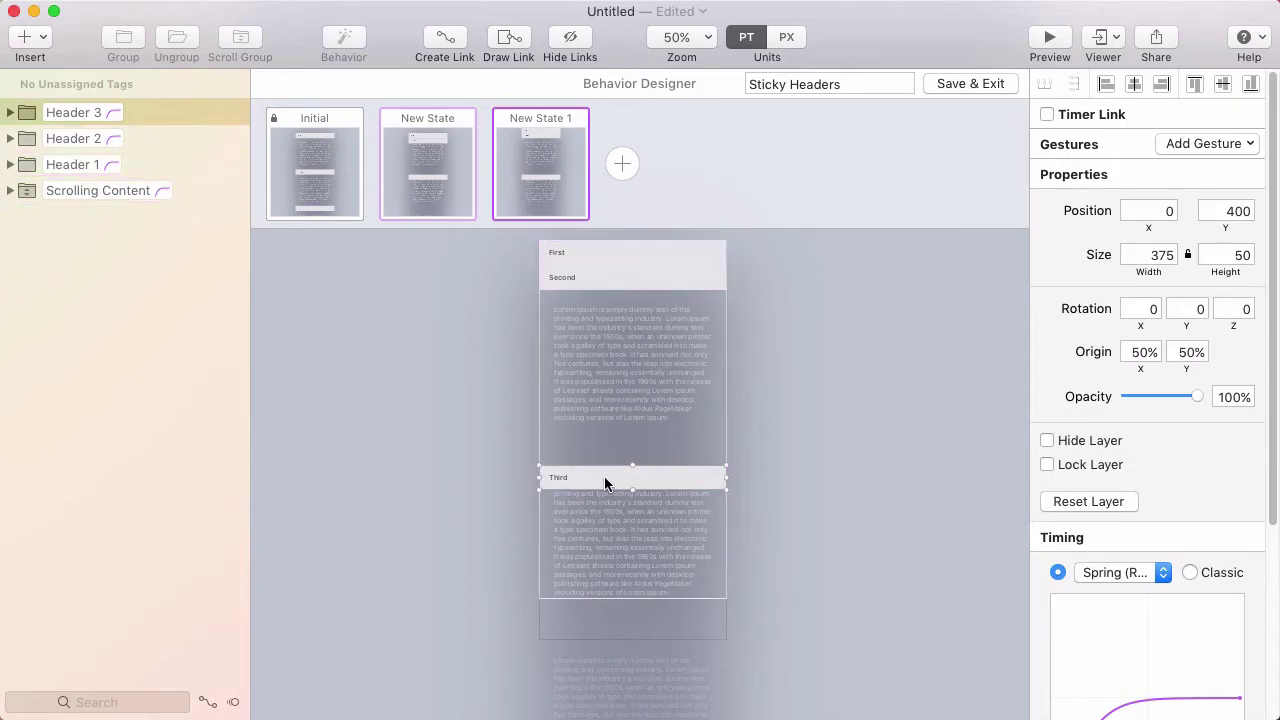
click(1250, 210)
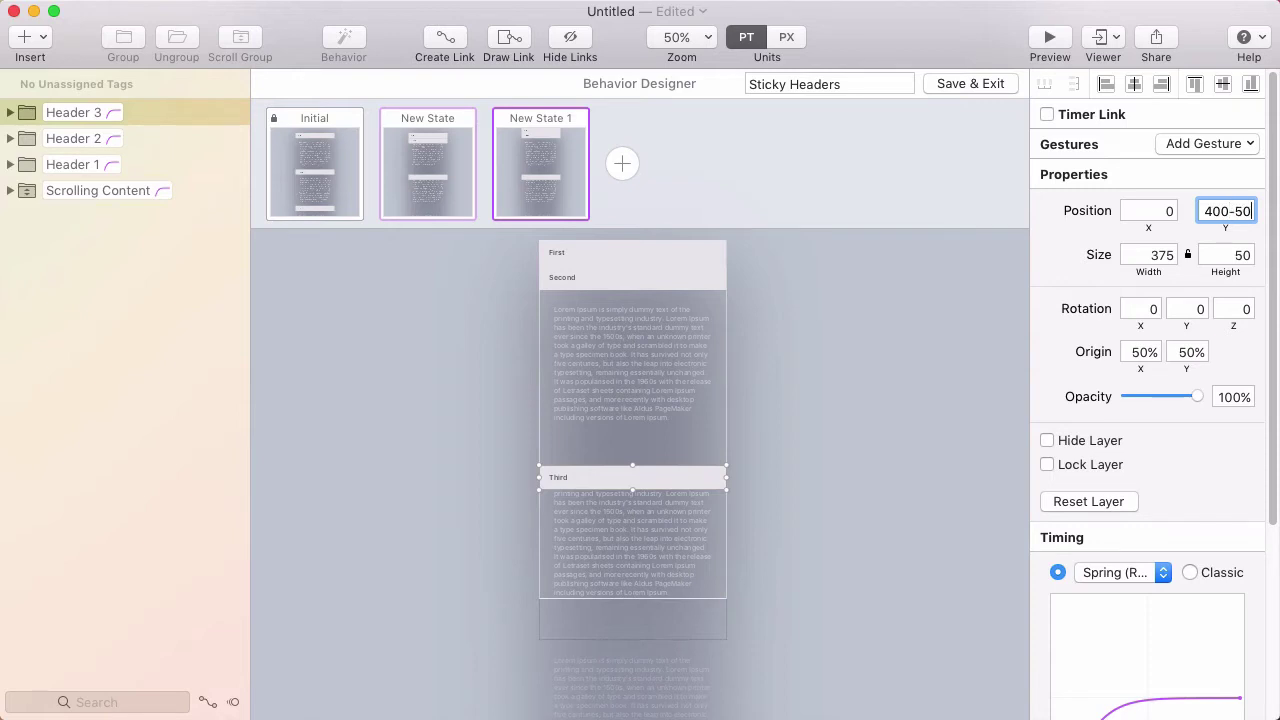
click(585, 371)
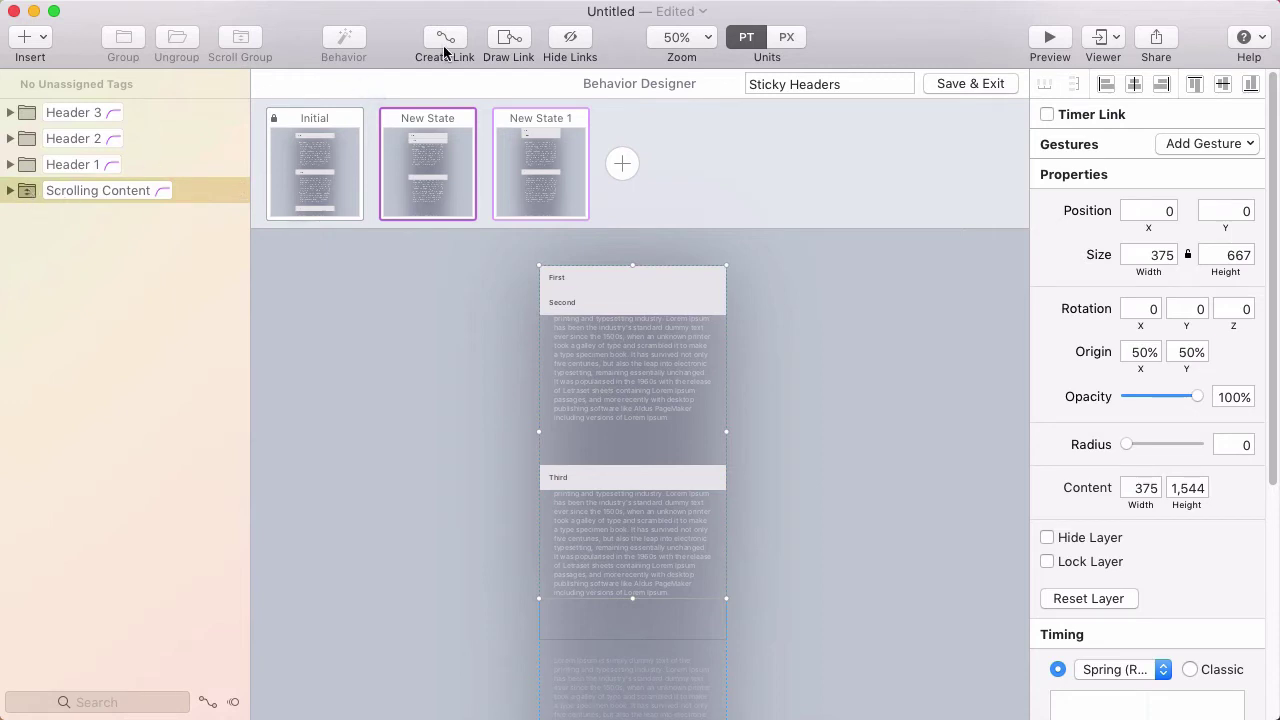
Link New State to New State 1 with a vertical Scroll gesture on the scrolling content
drag(443, 37, 557, 175)
click(626, 247)
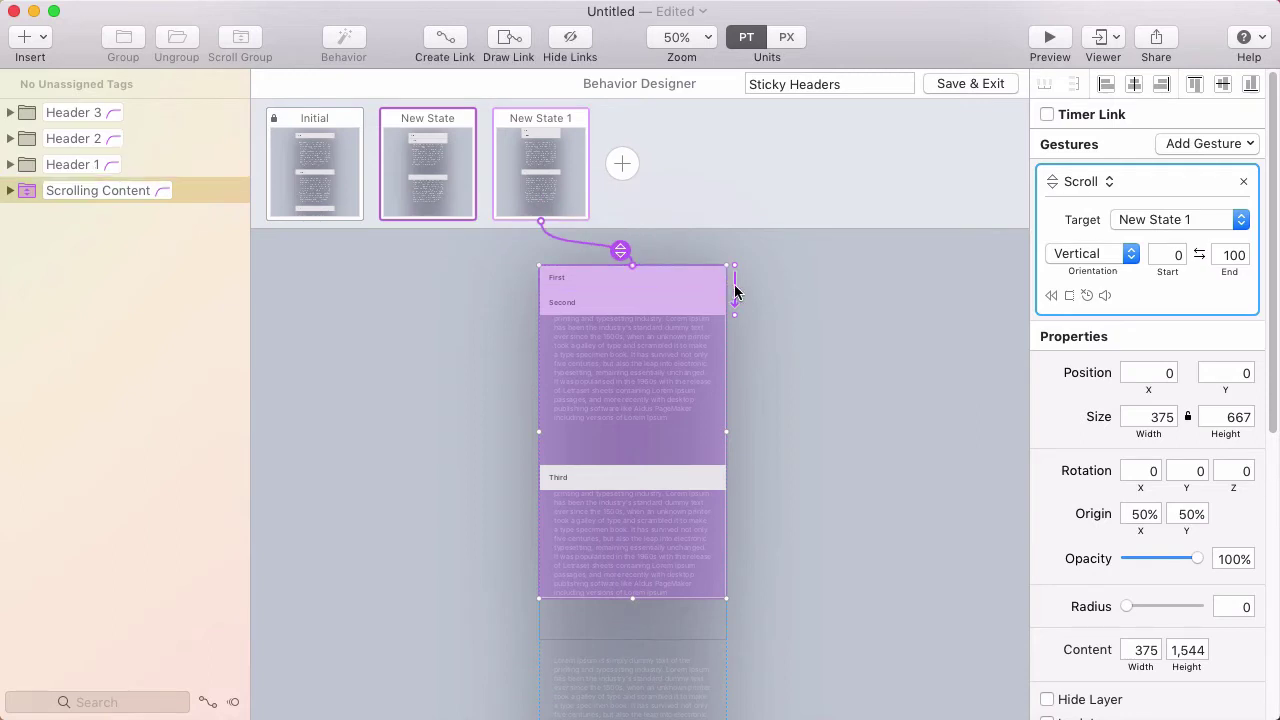
drag(734, 289, 735, 389)
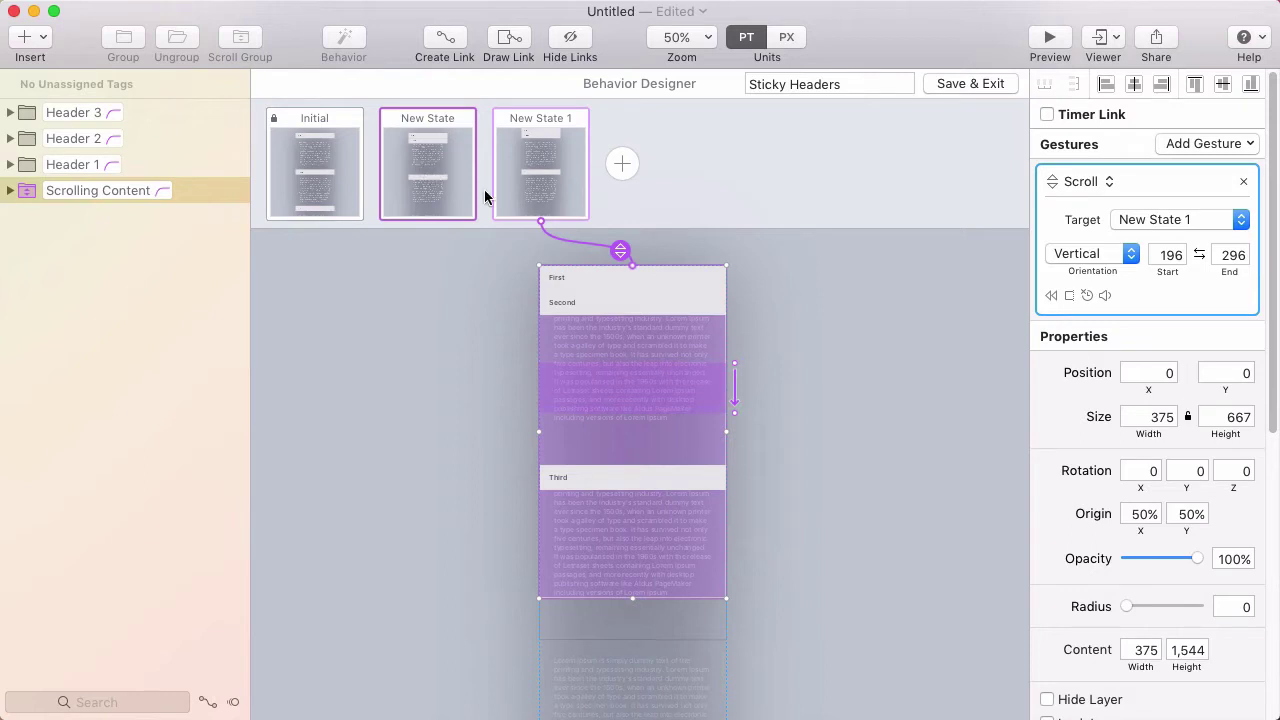
click(283, 167)
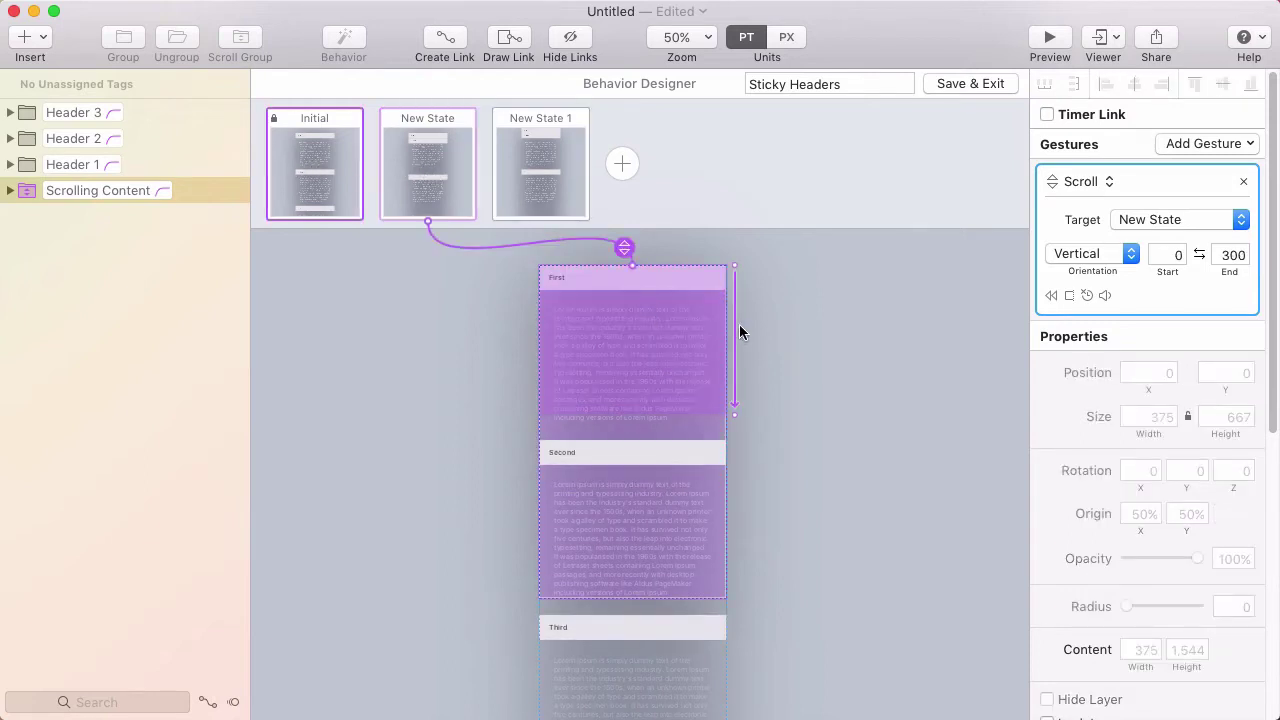
double_click(1228, 255)
click(424, 176)
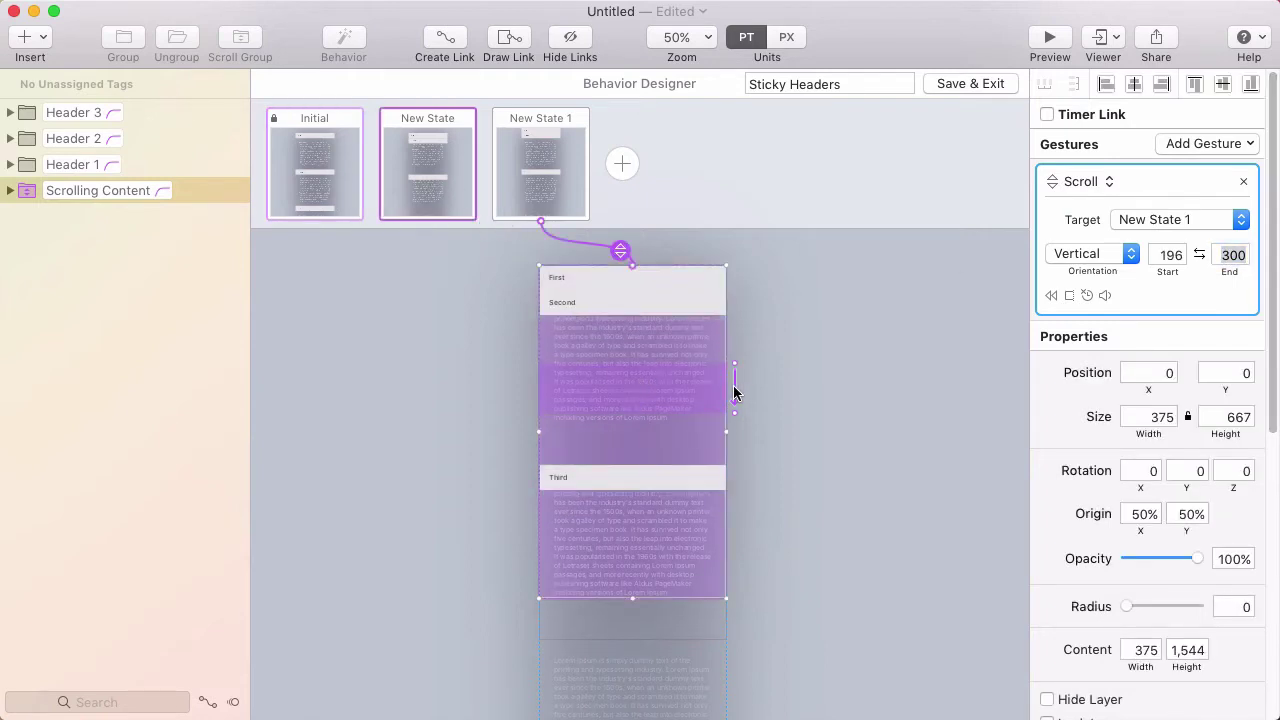
drag(735, 392, 734, 428)
Set the scroll range to start at 300 and end at 350
double_click(1163, 253)
text(300)
double_click(1233, 256)
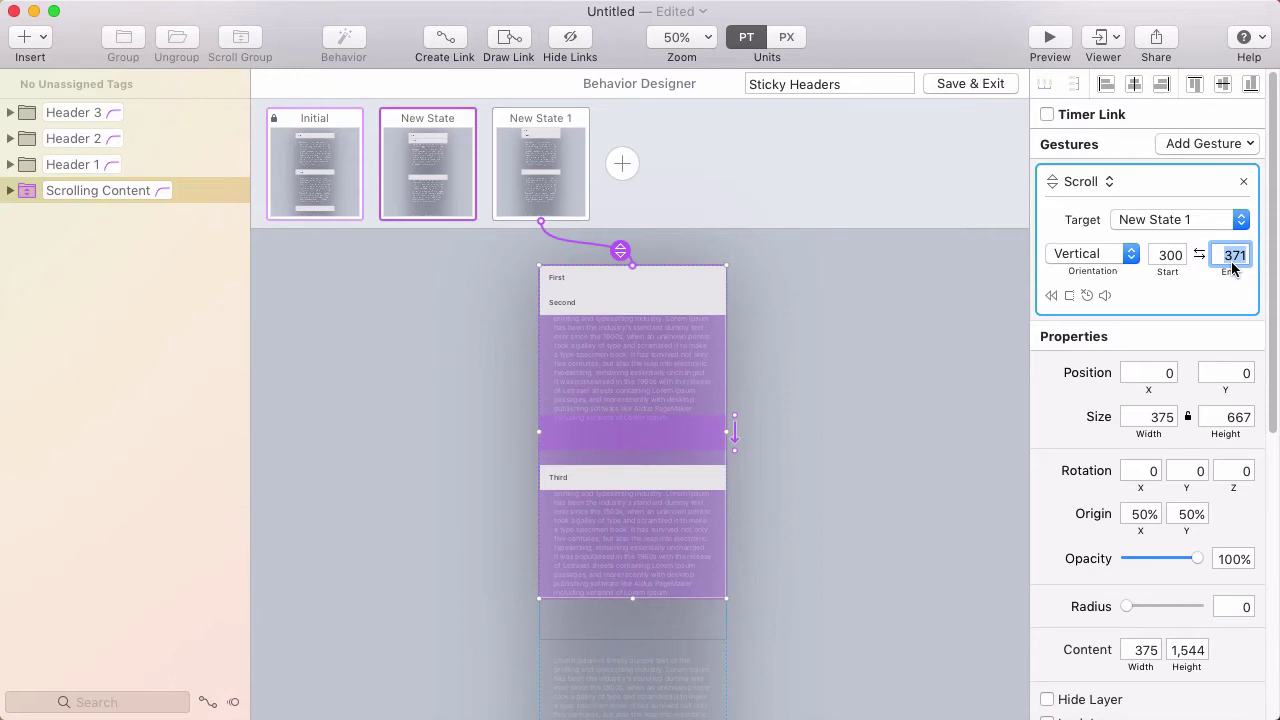
text(350)
key(Return)
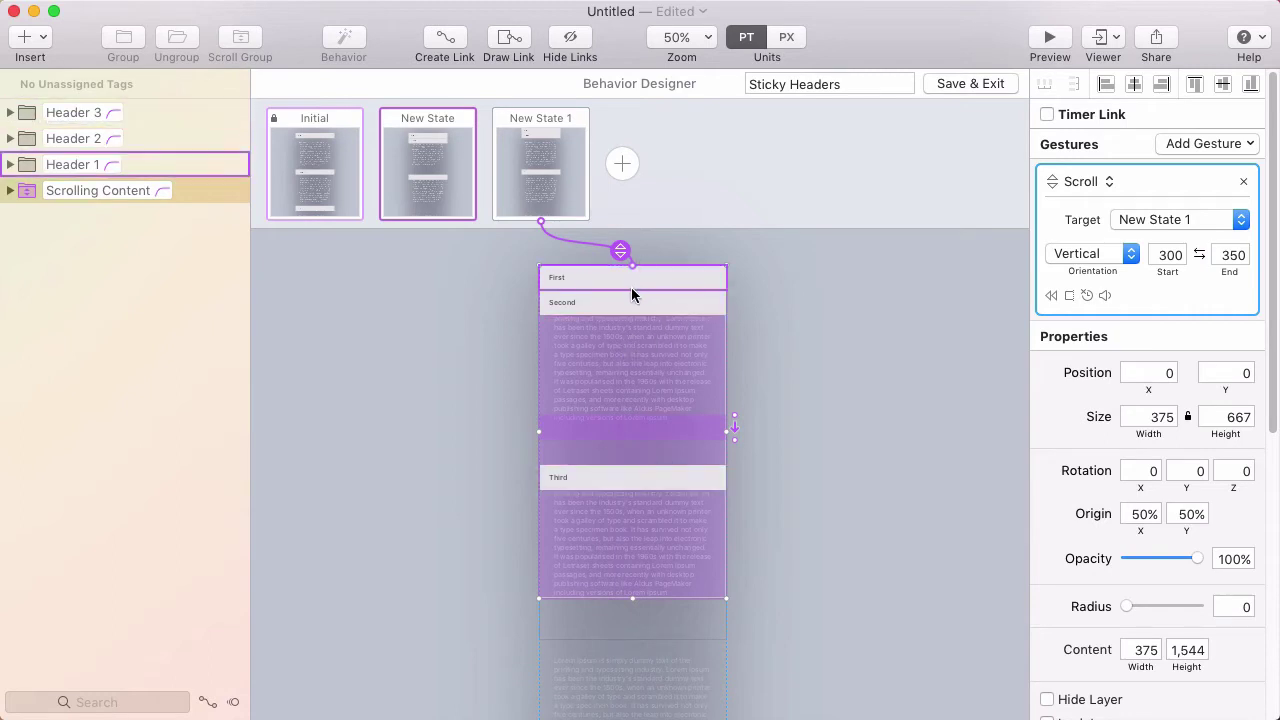
click(1049, 37)
scroll(1085, 310, down, 2)
scroll(1085, 310, down, 2)
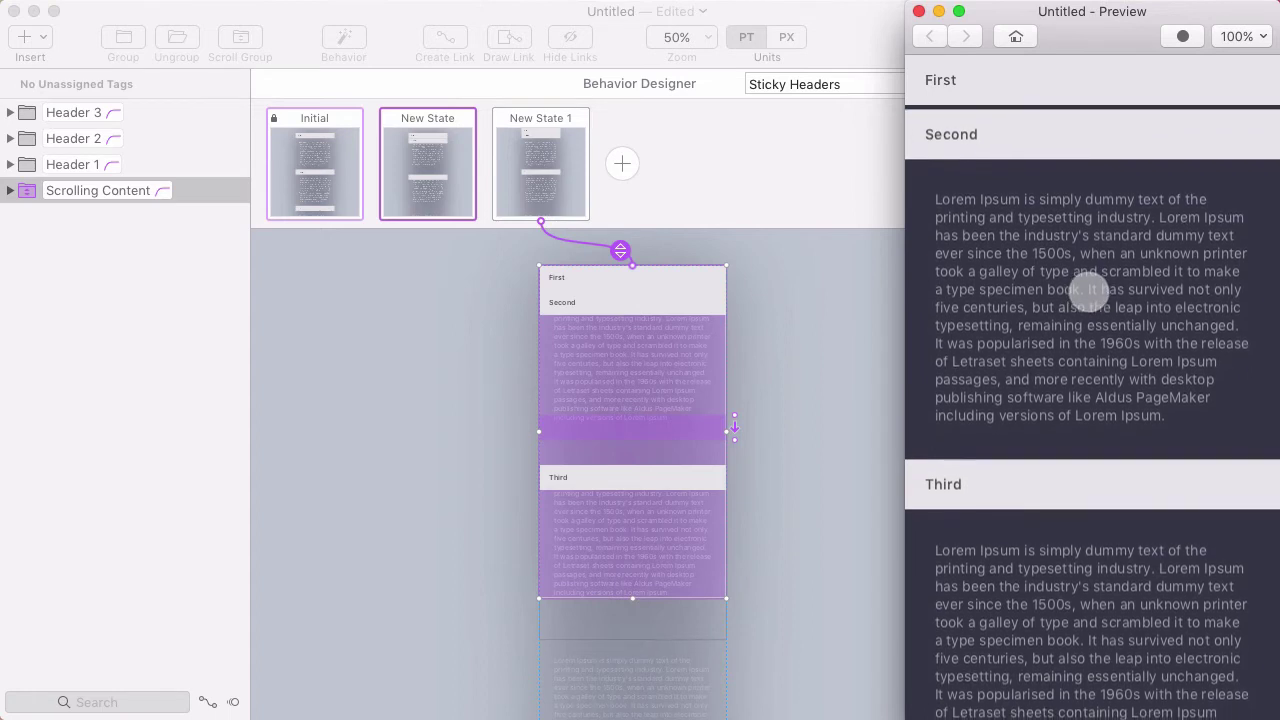
scroll(1088, 290, down, 1)
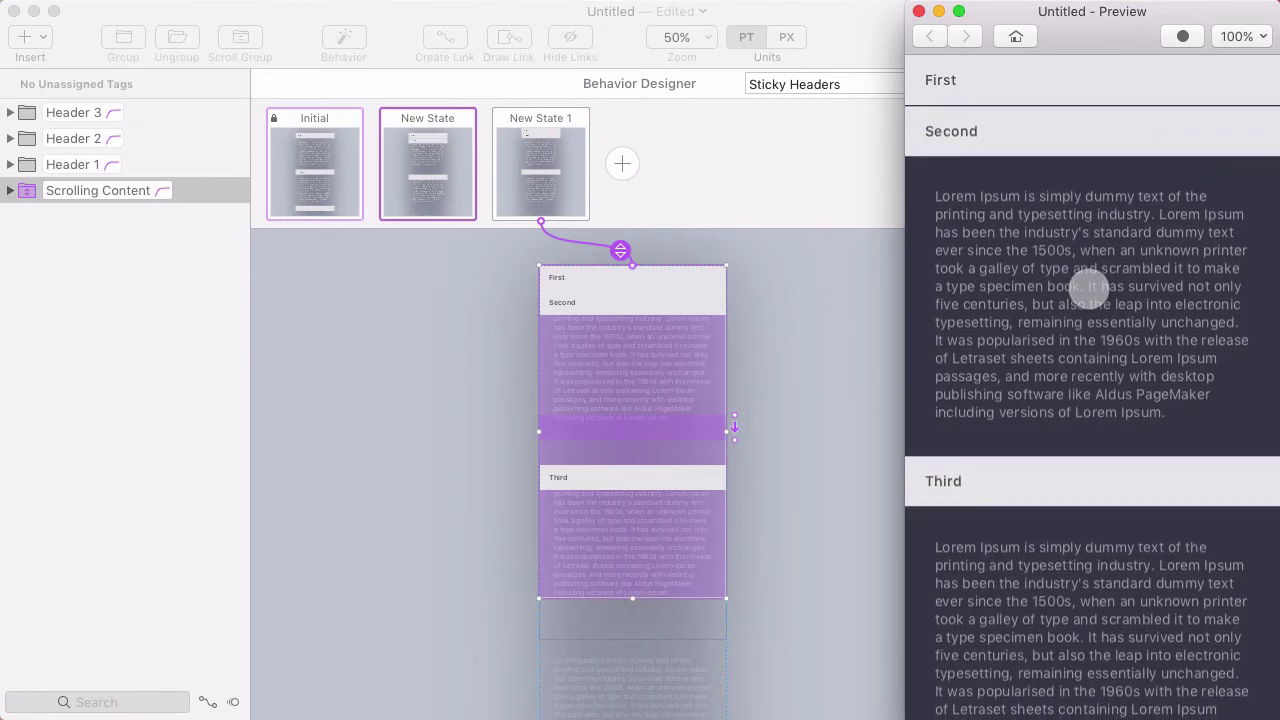
drag(1088, 286, 1049, 303)
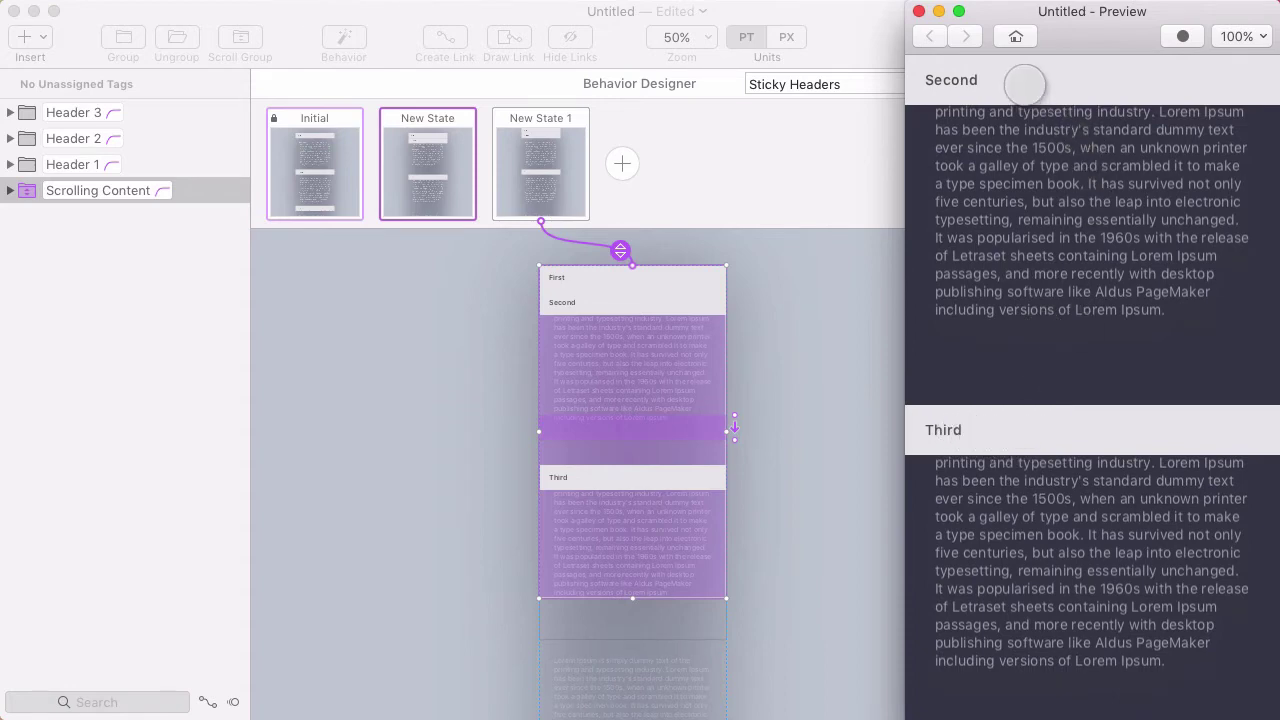
drag(1046, 231, 1043, 296)
Add New State 2 after New State 1 and move the Third header up under Second
click(663, 217)
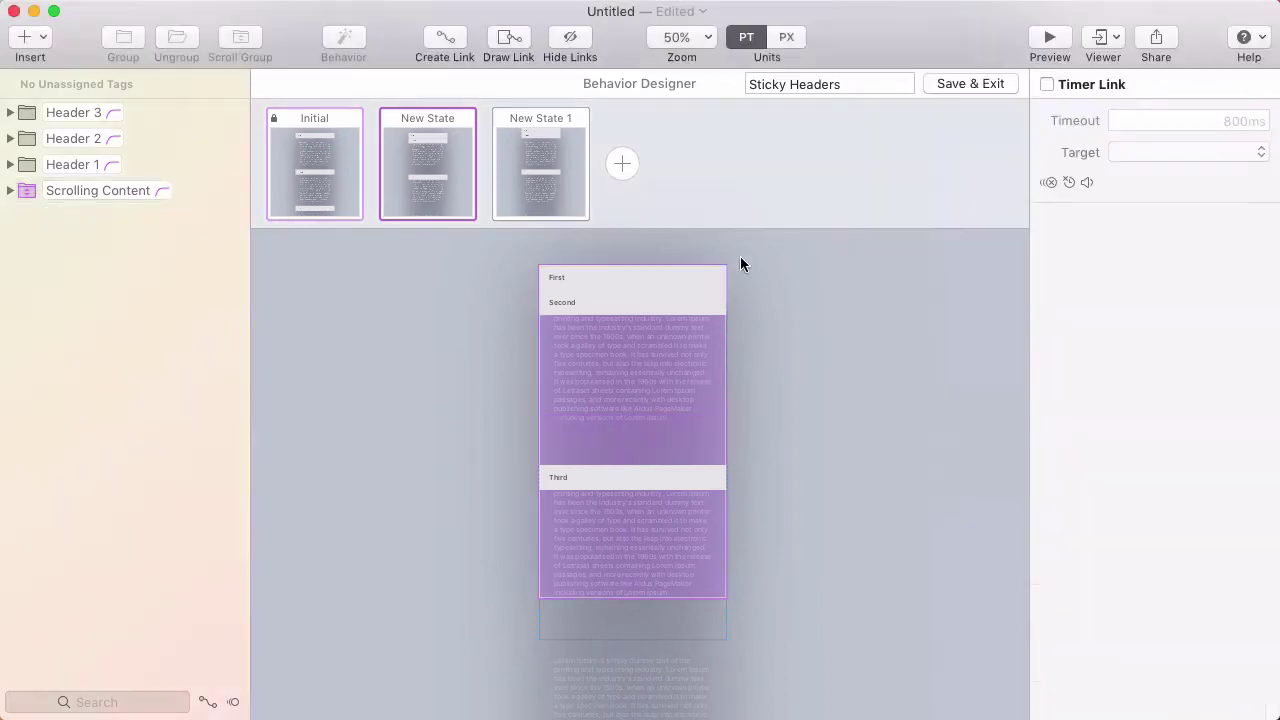
click(578, 163)
click(621, 164)
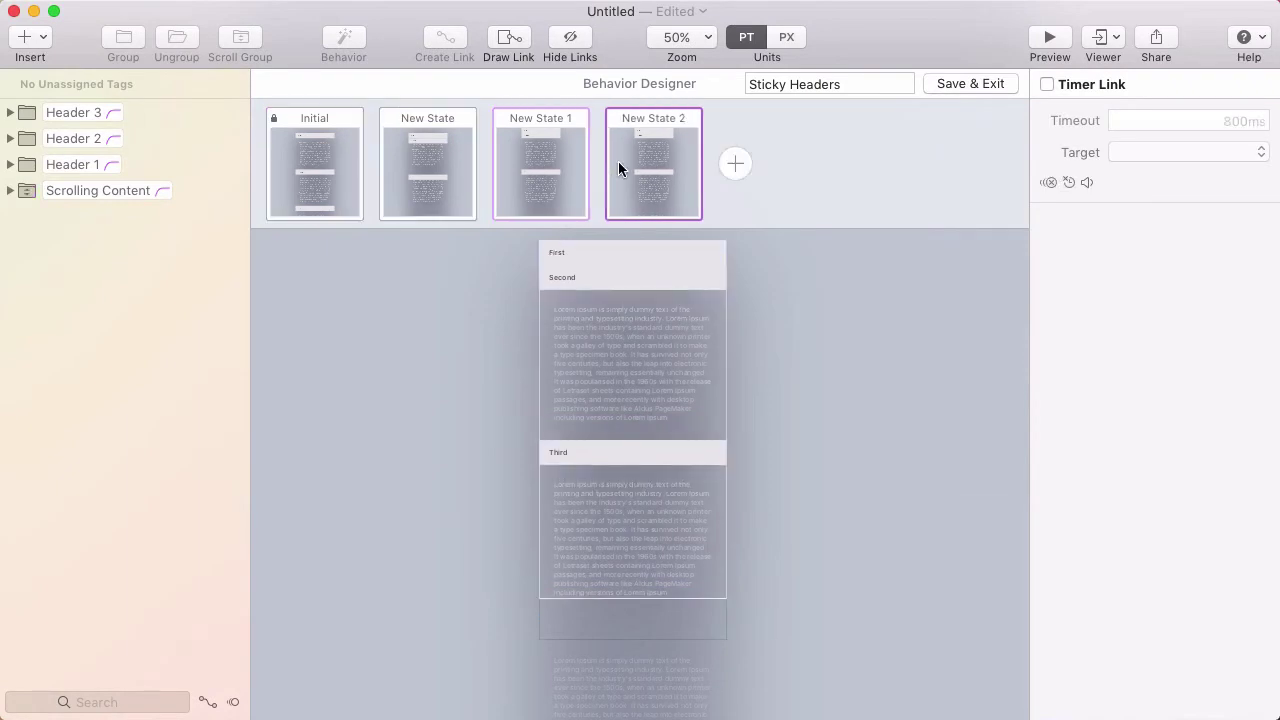
drag(629, 461, 629, 305)
Link Scrolling Content from New State 1 to New State 2 with a vertical Scroll gesture
click(533, 163)
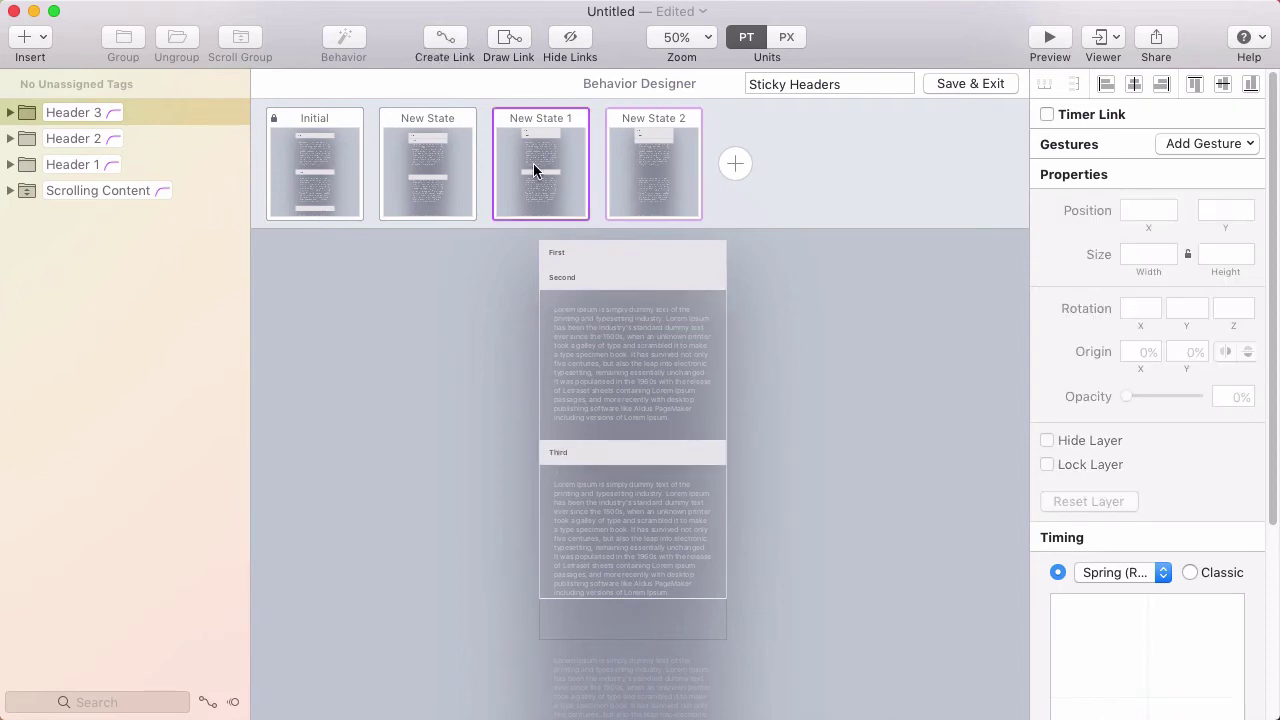
click(624, 378)
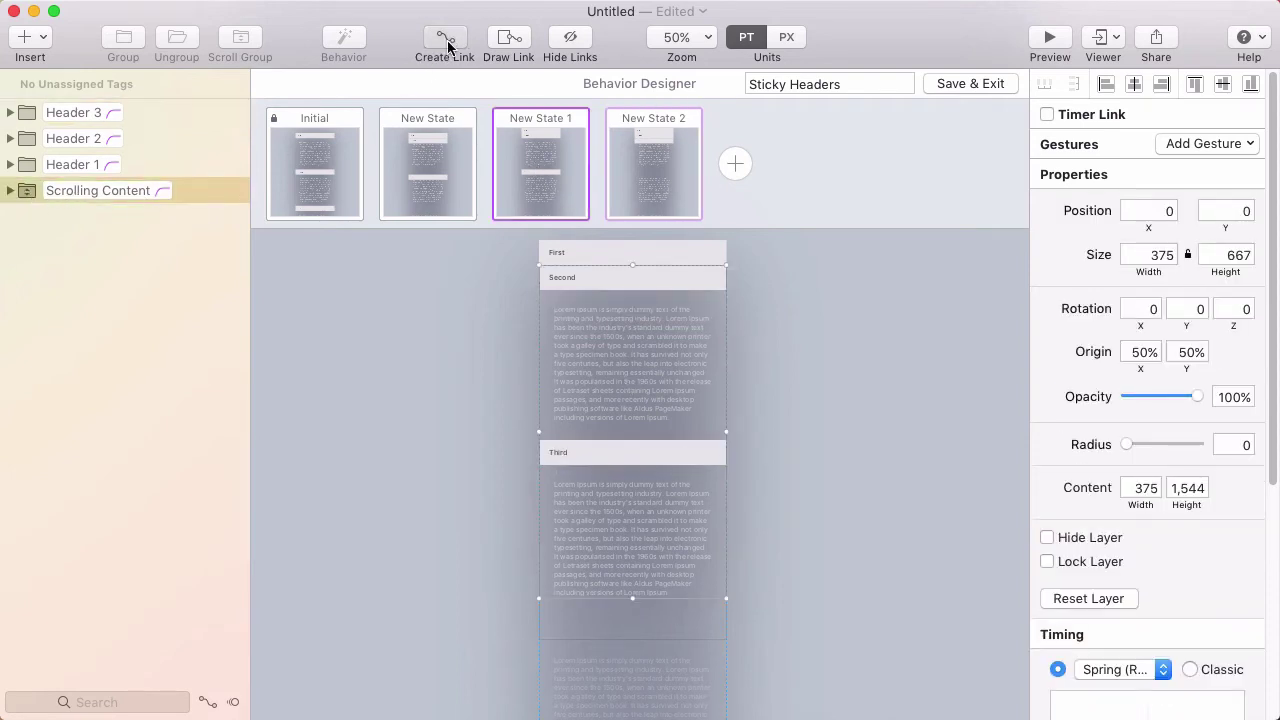
drag(441, 38, 662, 160)
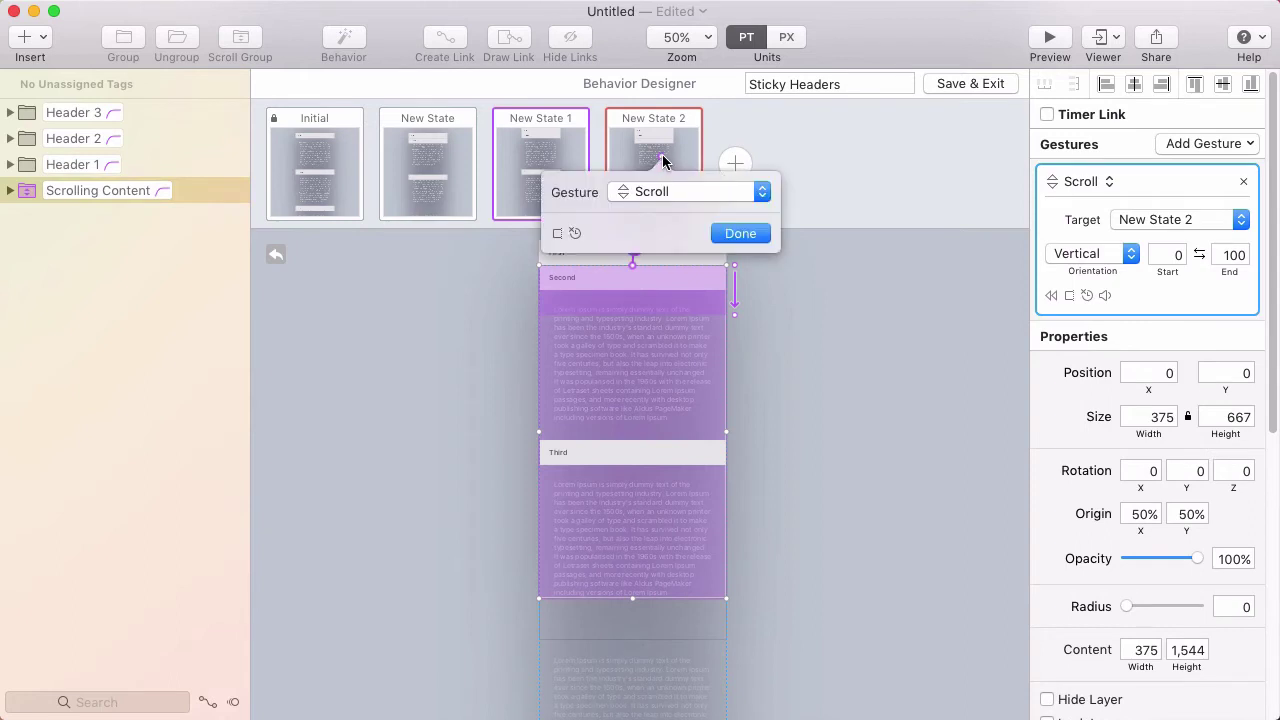
click(739, 234)
drag(734, 295, 734, 394)
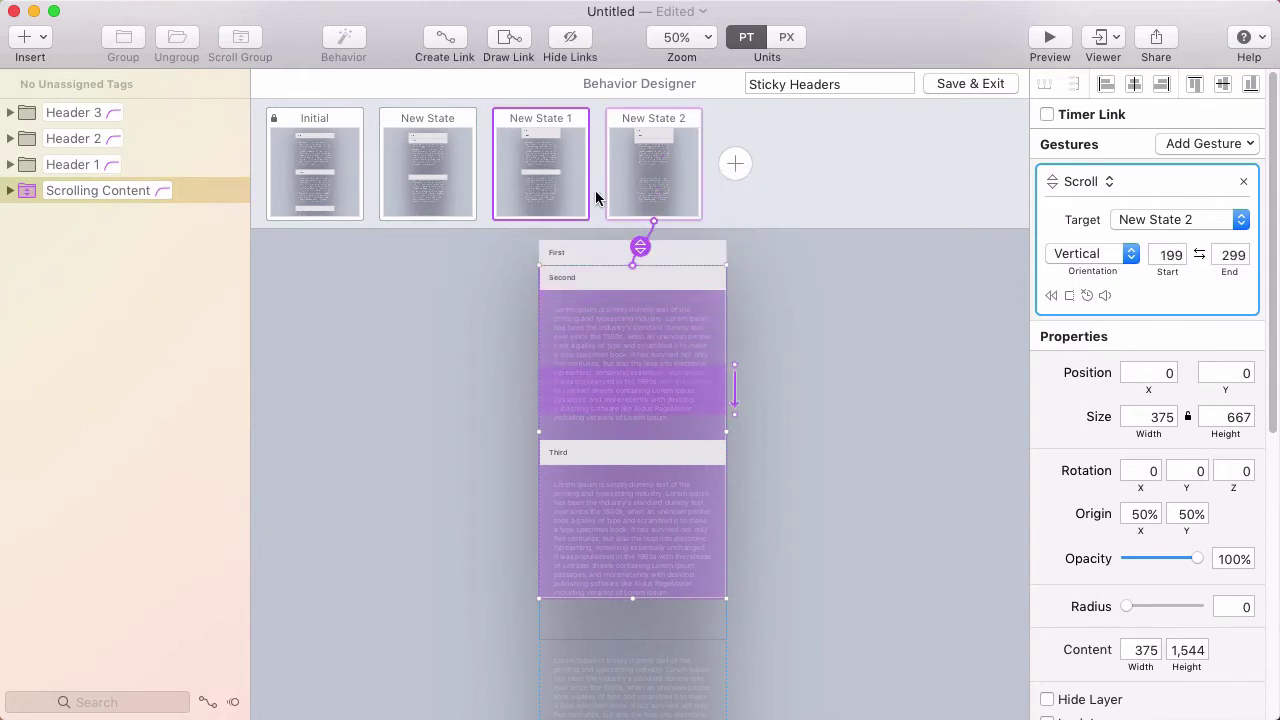
click(435, 170)
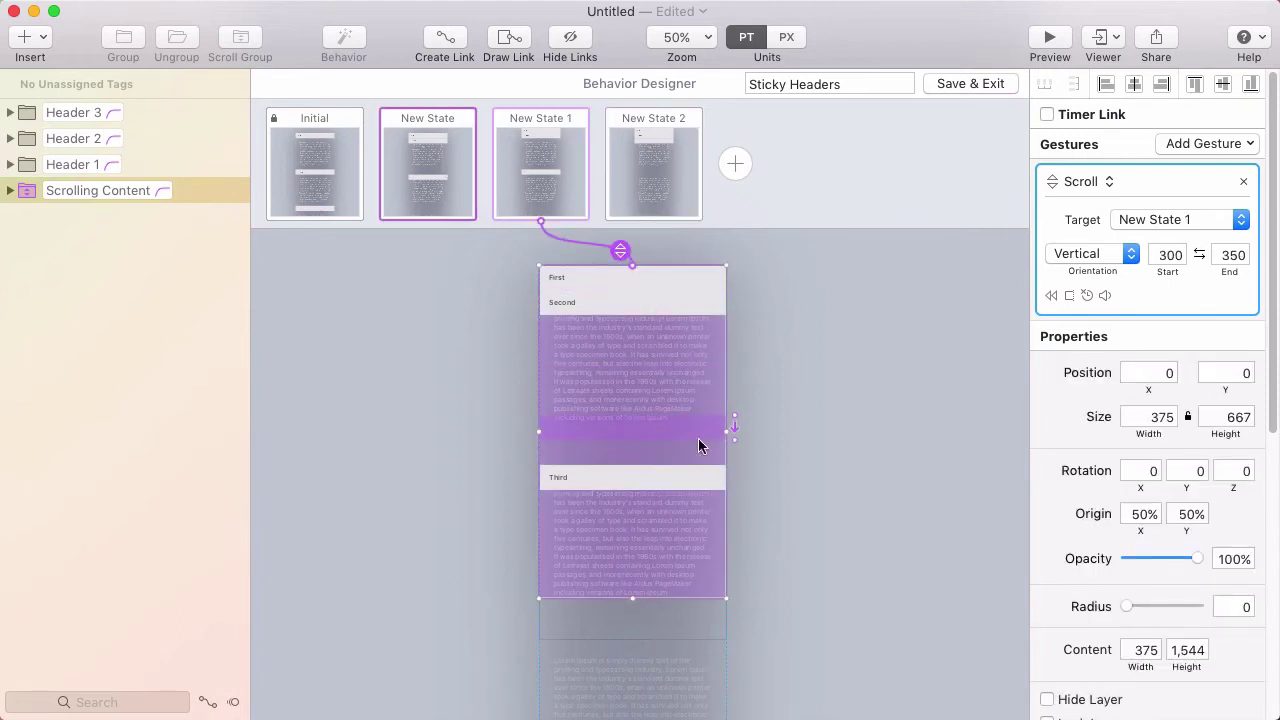
click(540, 166)
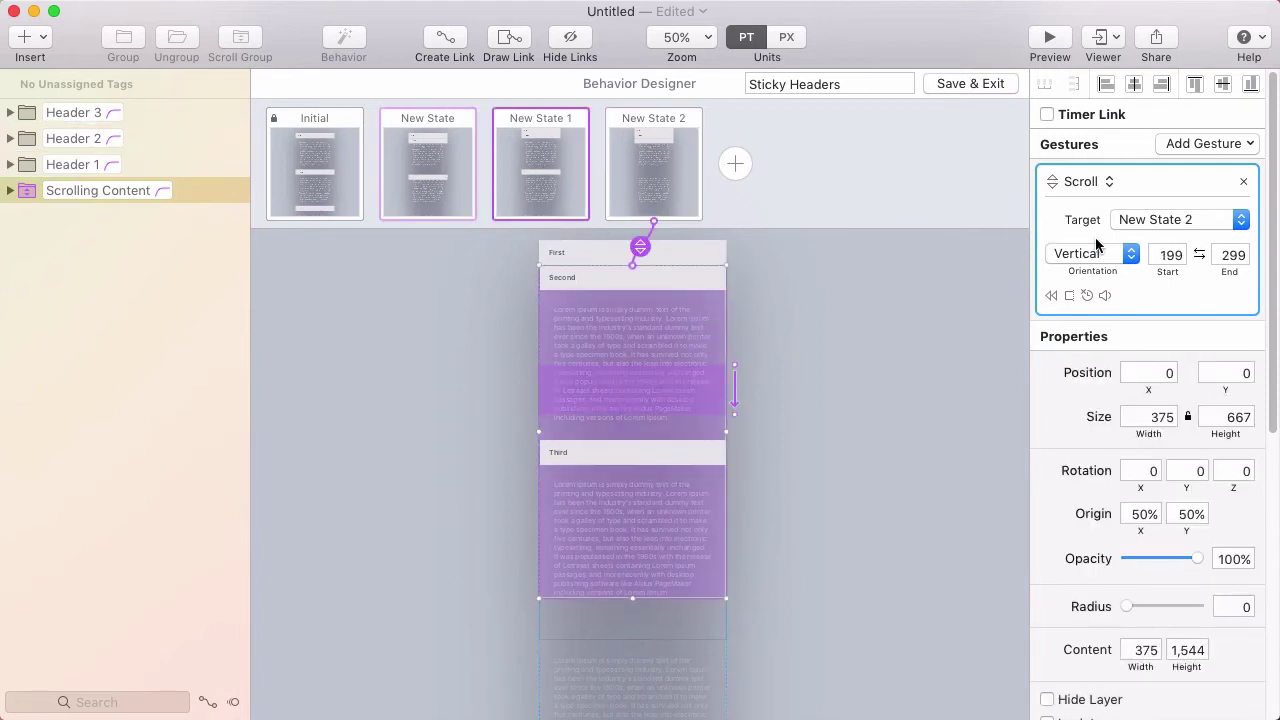
Set that scroll range to start at 350 and end at 650, then view New State 2
double_click(1163, 254)
text(350)
key(Tab)
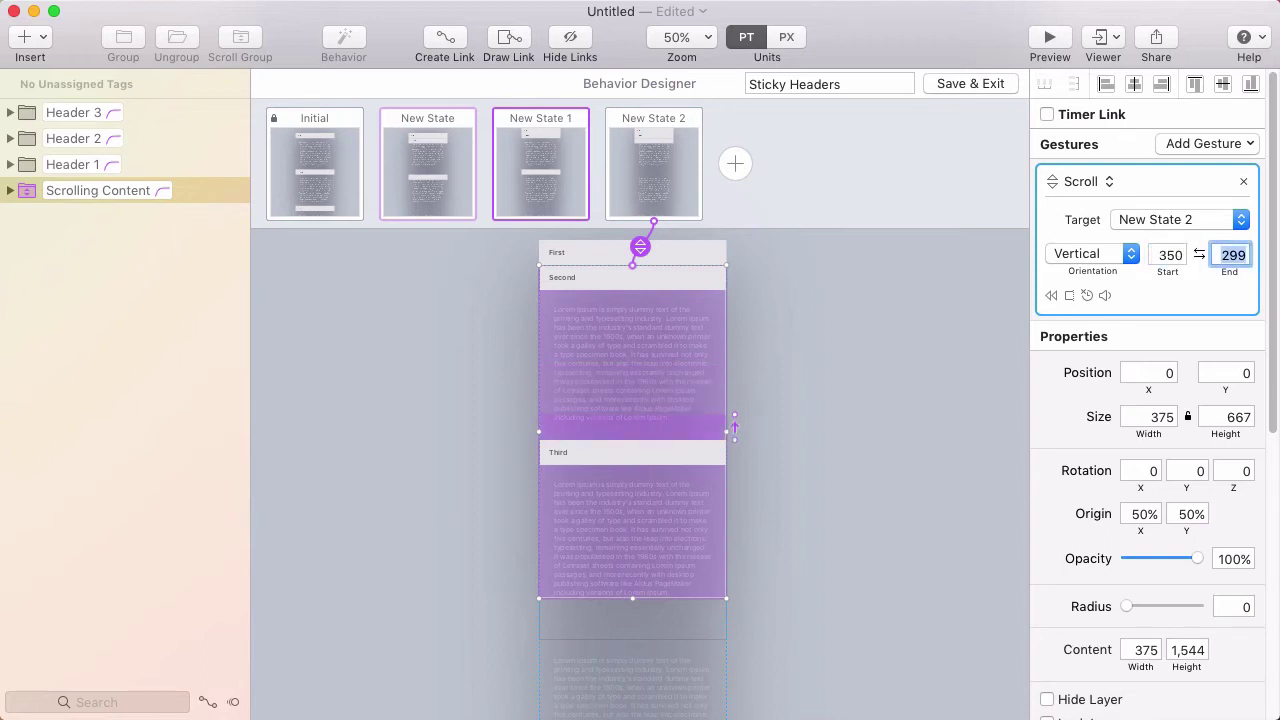
text(3)
text(00+3)
key(Return)
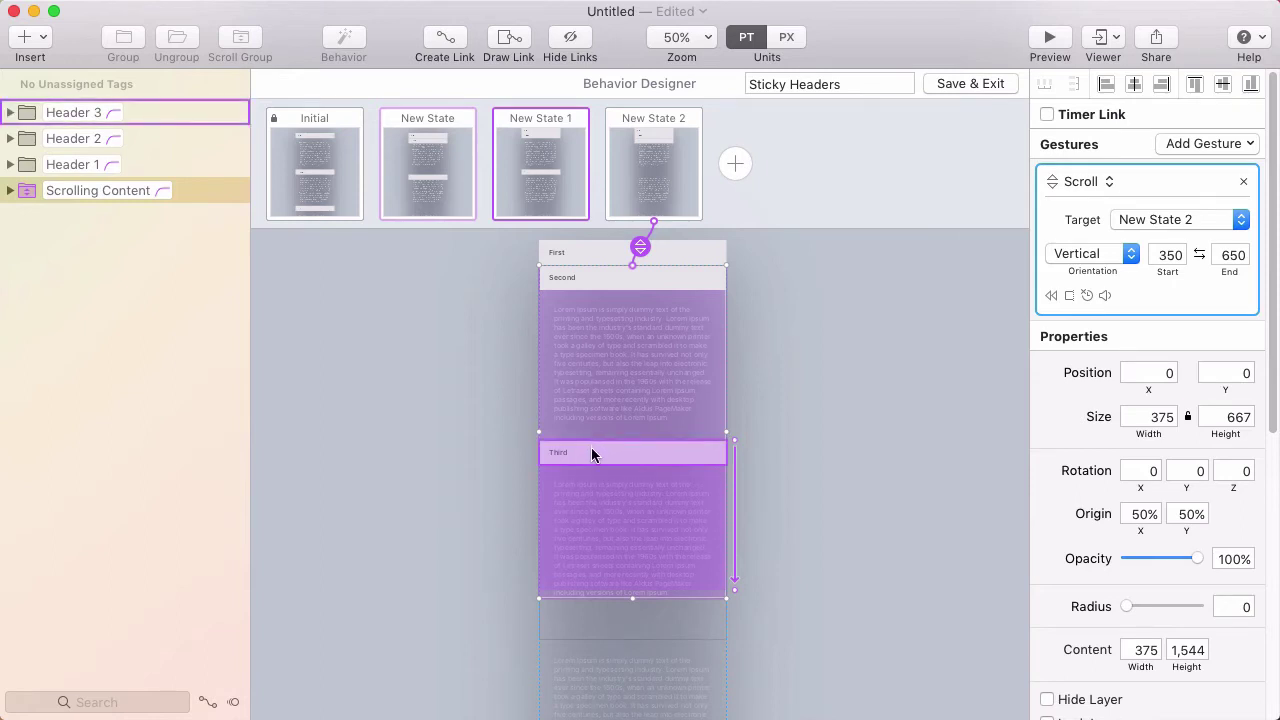
click(639, 164)
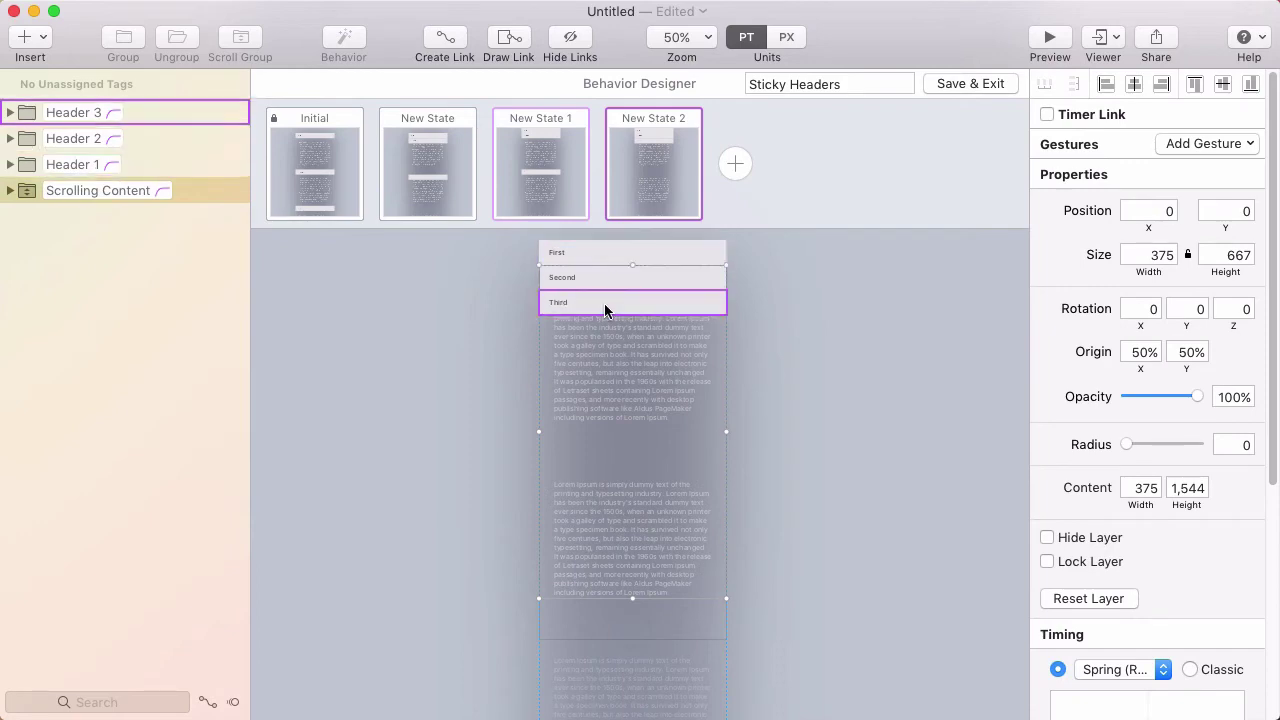
Preview the prototype, scrolling to test headers sticking, pushing each other off and following overscroll
click(1048, 40)
drag(1098, 300, 1066, 243)
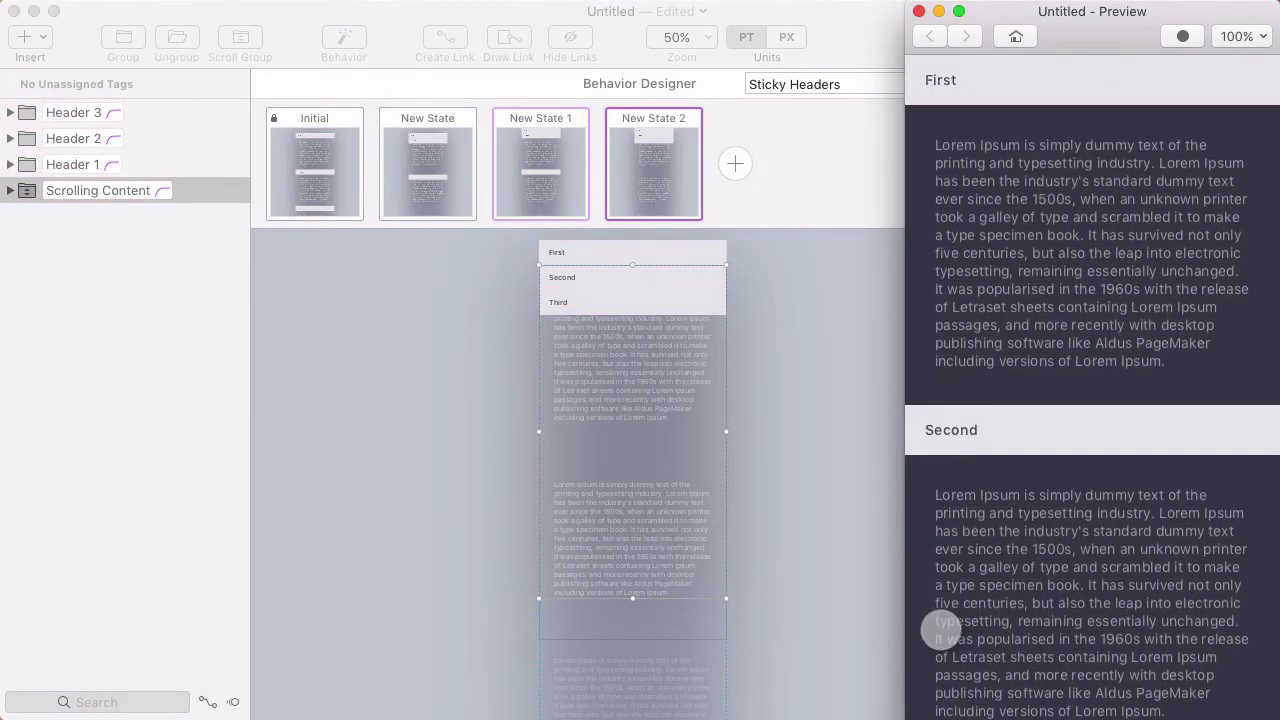
drag(951, 620, 1026, 260)
drag(1020, 563, 1034, 449)
scroll(1060, 565, down, 5)
drag(1062, 541, 1074, 491)
drag(1087, 366, 1087, 313)
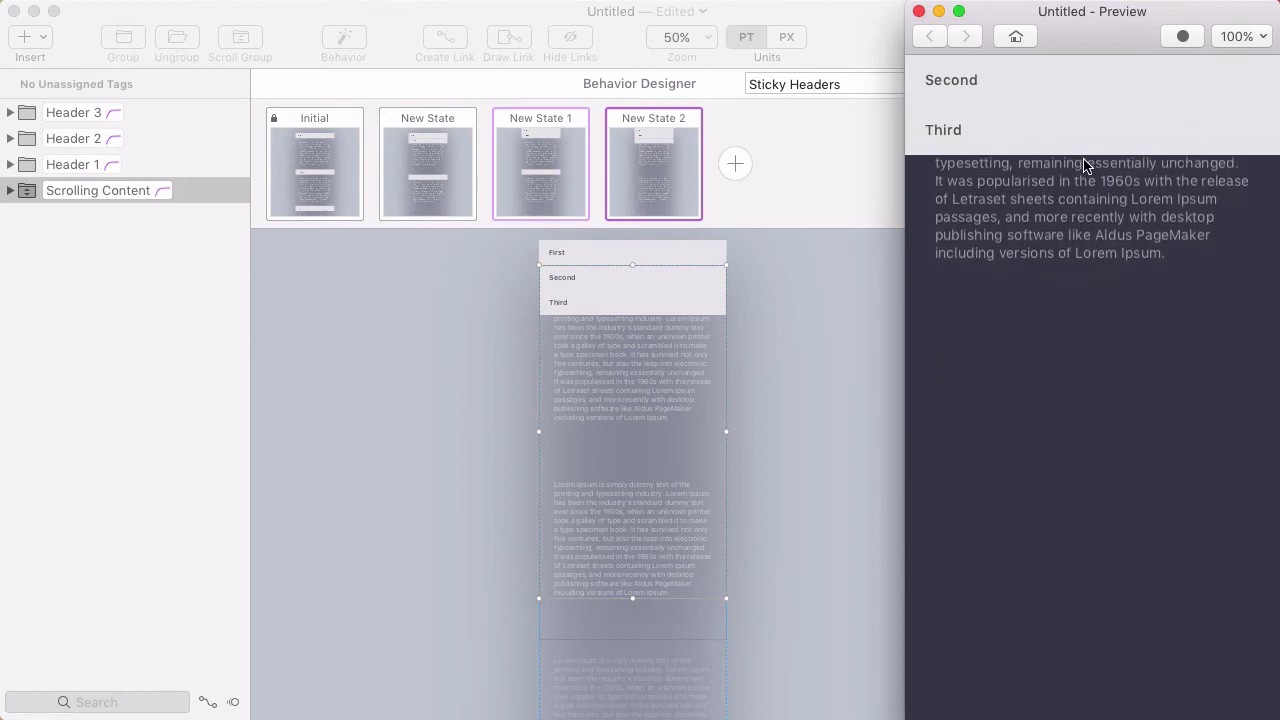
drag(1076, 224, 1010, 157)
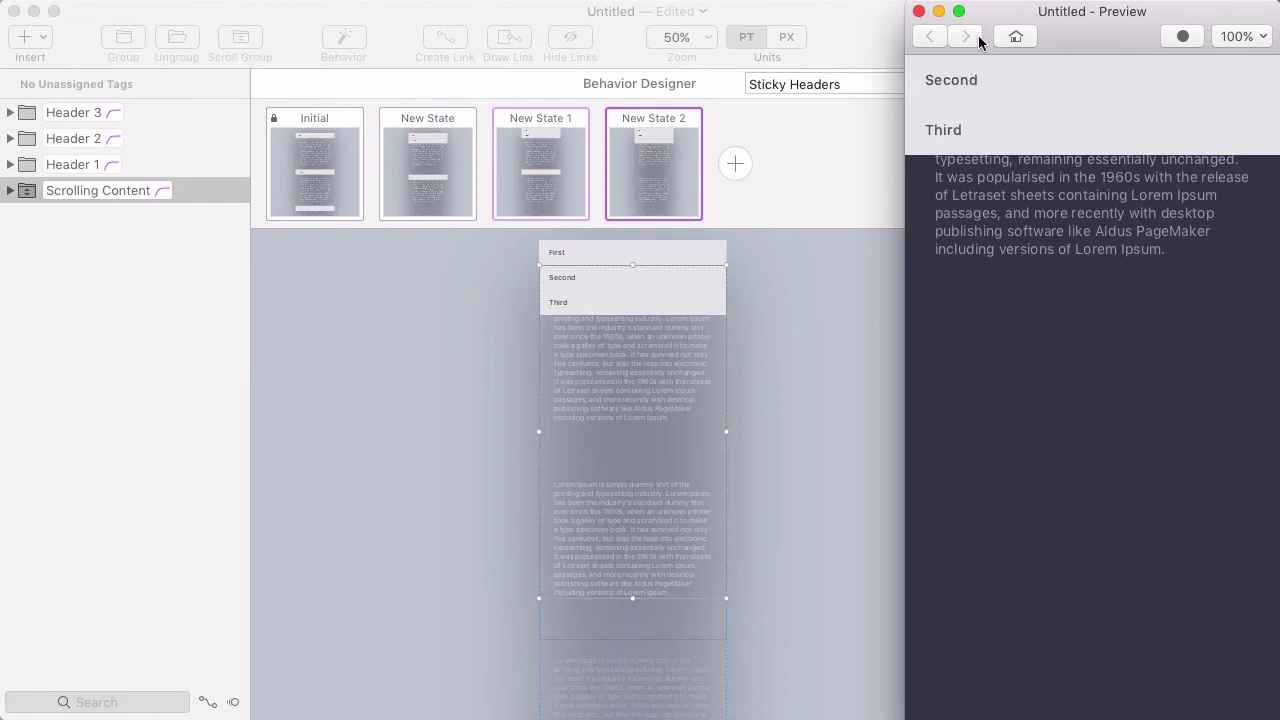
Add New State 3 after New State 2 and drag the header group upward
click(807, 245)
click(733, 166)
click(631, 260)
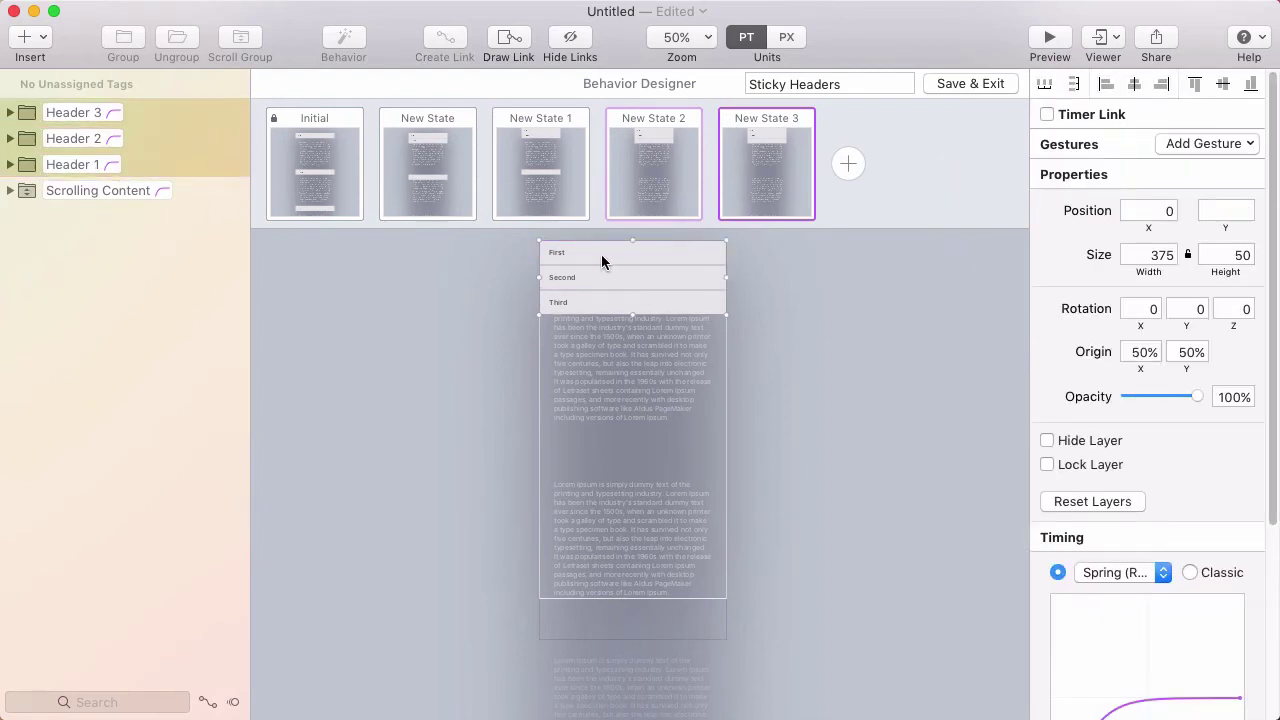
drag(599, 252, 602, 230)
drag(596, 279, 598, 266)
Confirm First sits at Y -100 and Second at Y -50, then select Scrolling Content in New State 2
click(690, 272)
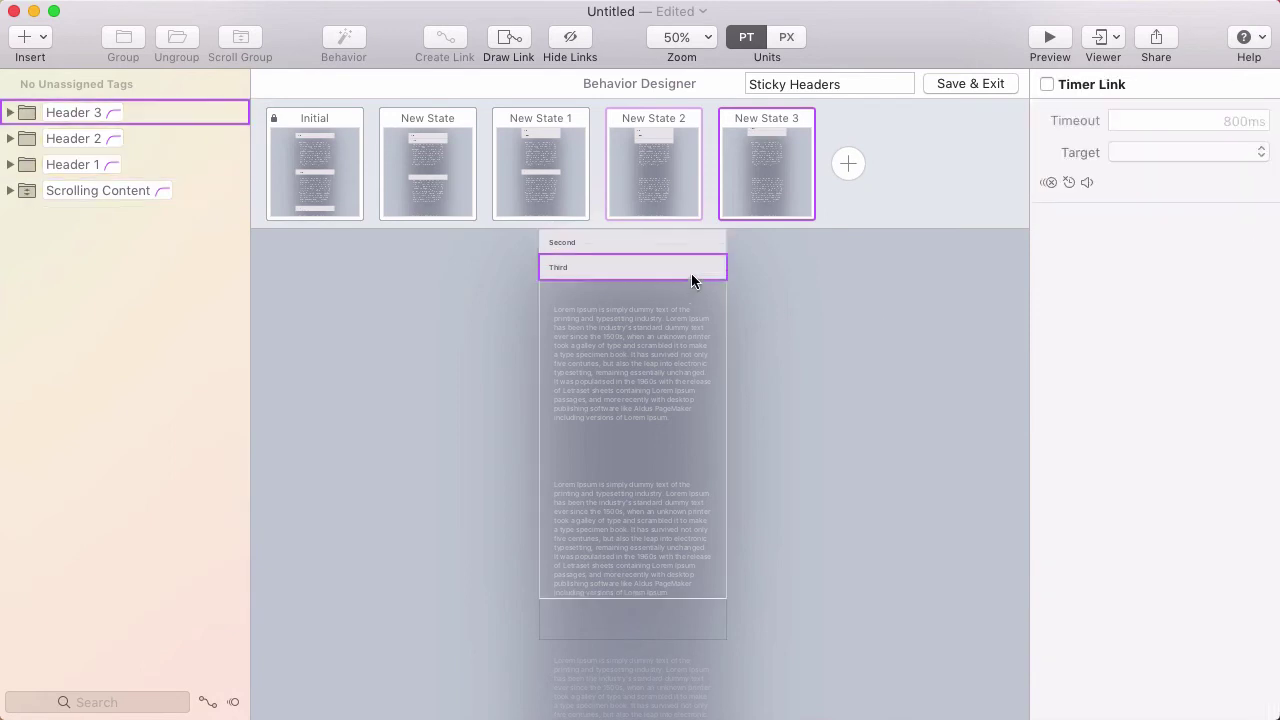
key(super+z)
key(super+z)
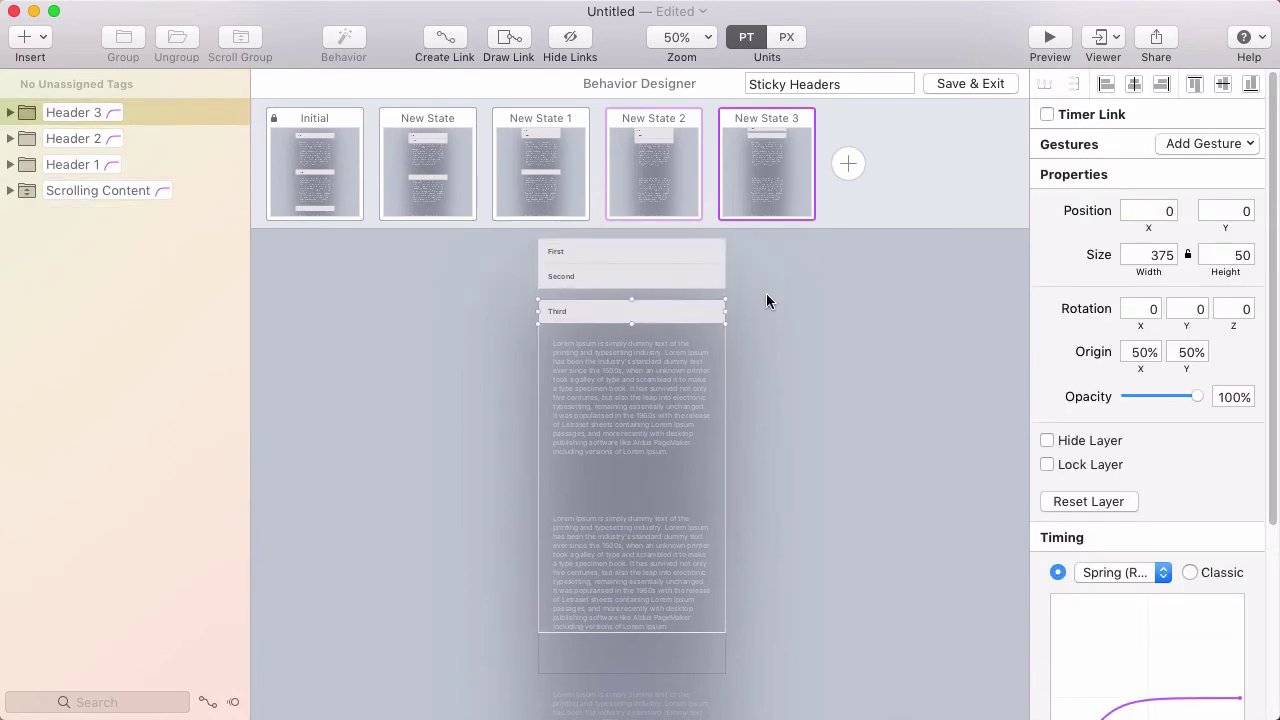
click(767, 289)
click(695, 276)
click(696, 257)
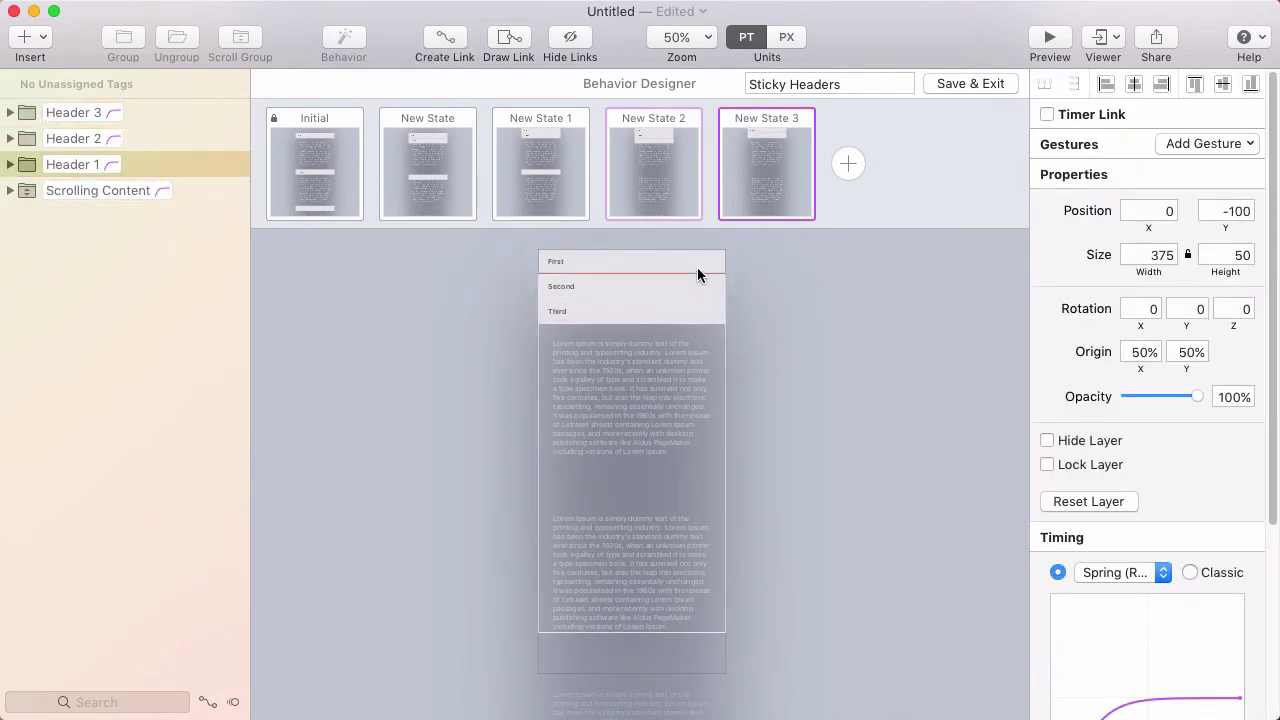
click(815, 285)
click(666, 177)
click(666, 398)
Link Scrolling Content to New State 3 with a Scroll gesture, and note the previous range ends at 650
drag(664, 274, 781, 169)
click(856, 247)
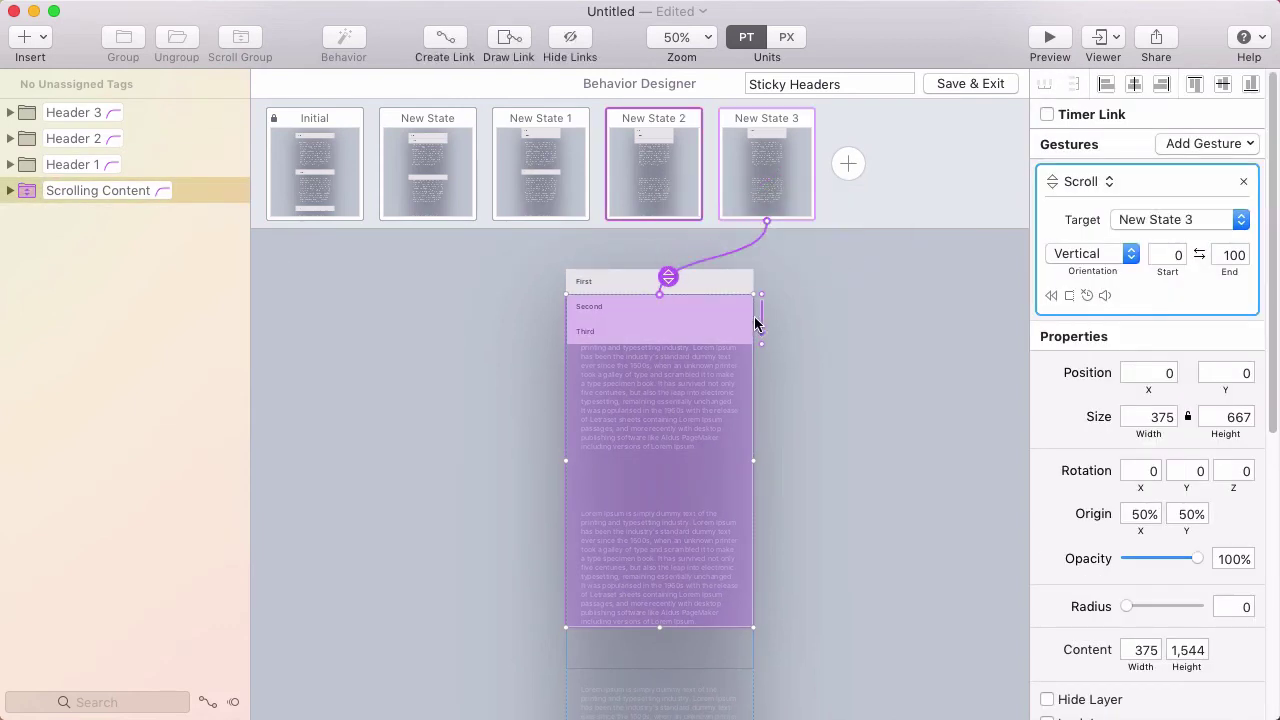
click(527, 142)
click(657, 398)
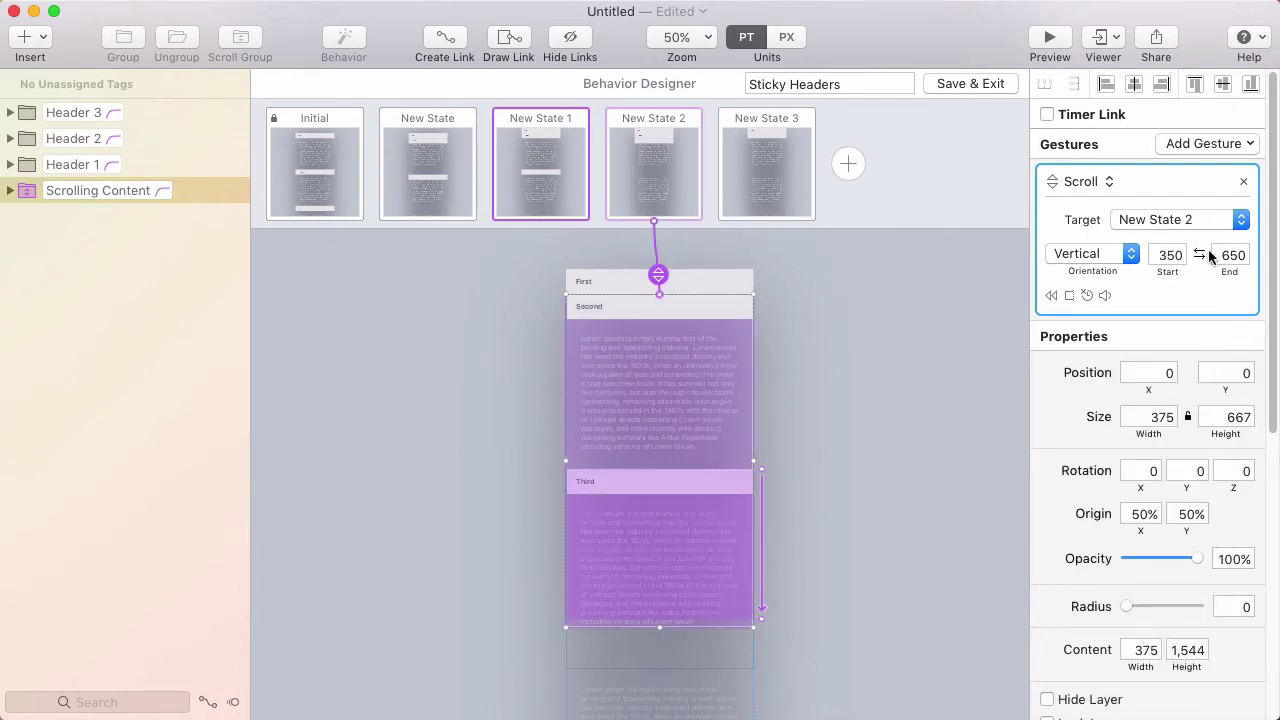
drag(1213, 257, 1267, 253)
Set the New State 3 scroll transition to start at 650 and end at 700
click(659, 157)
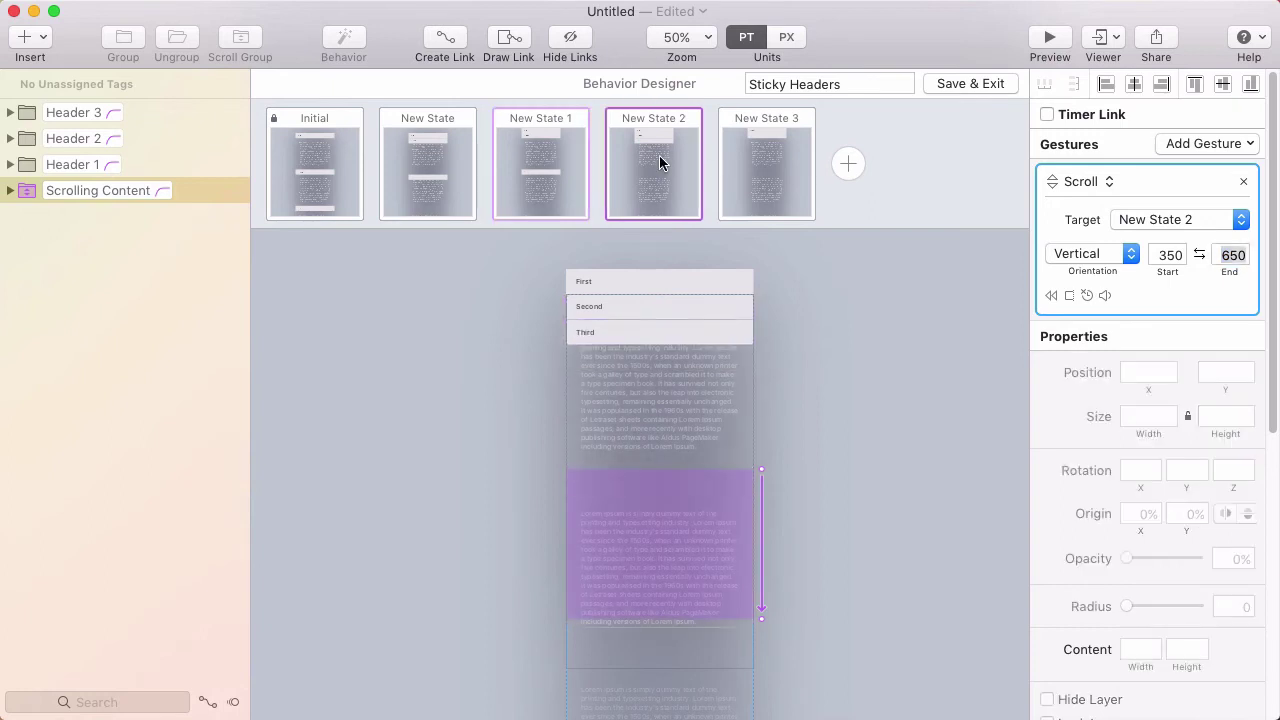
click(1166, 254)
text(650)
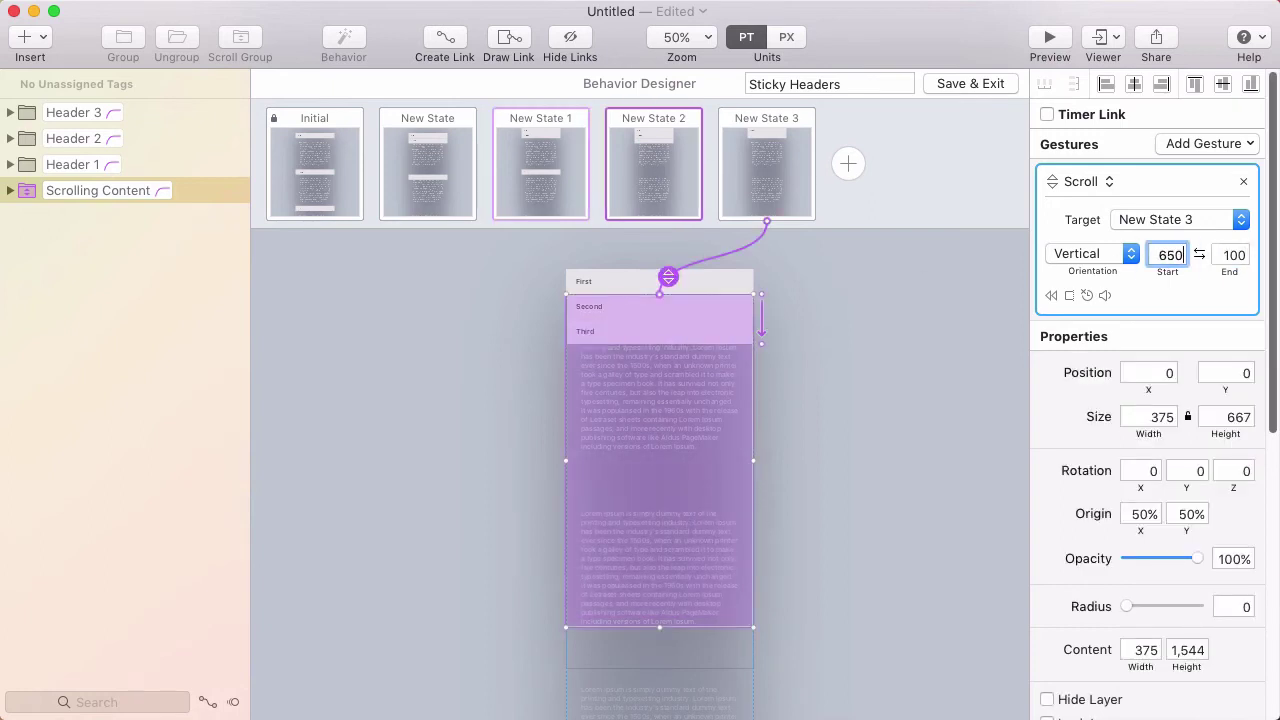
key(Tab)
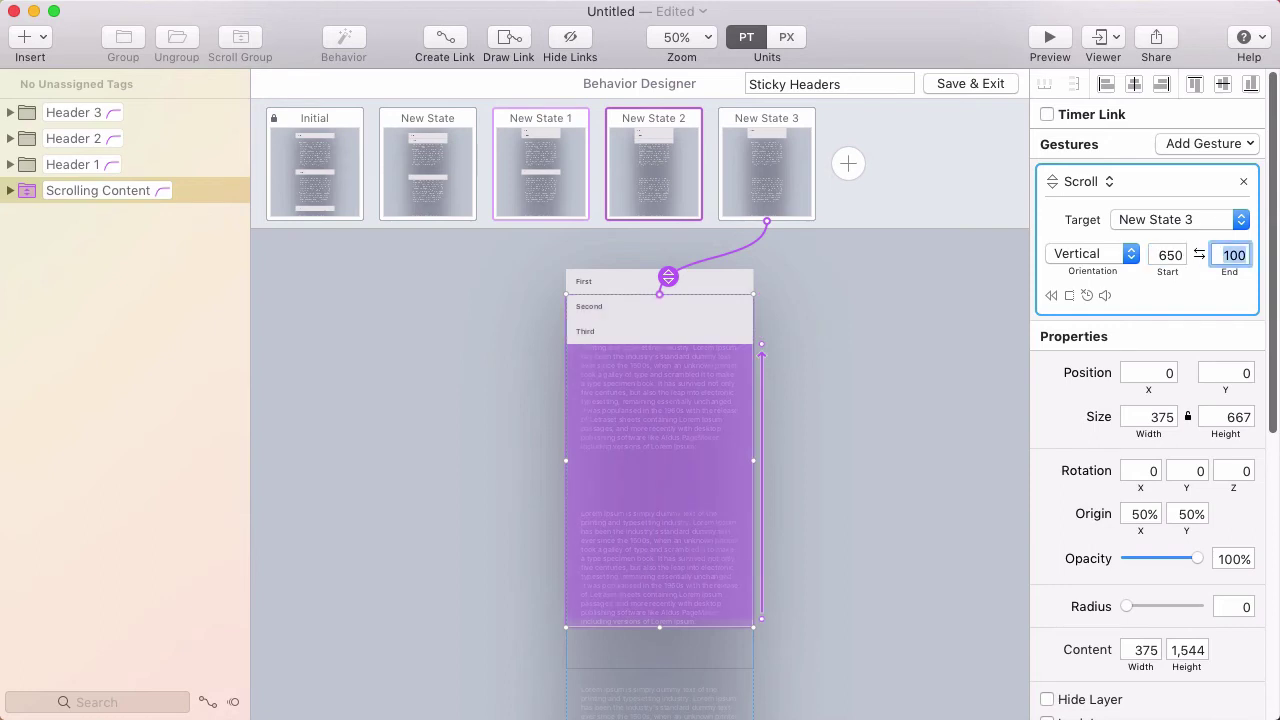
text(7)
key(Return)
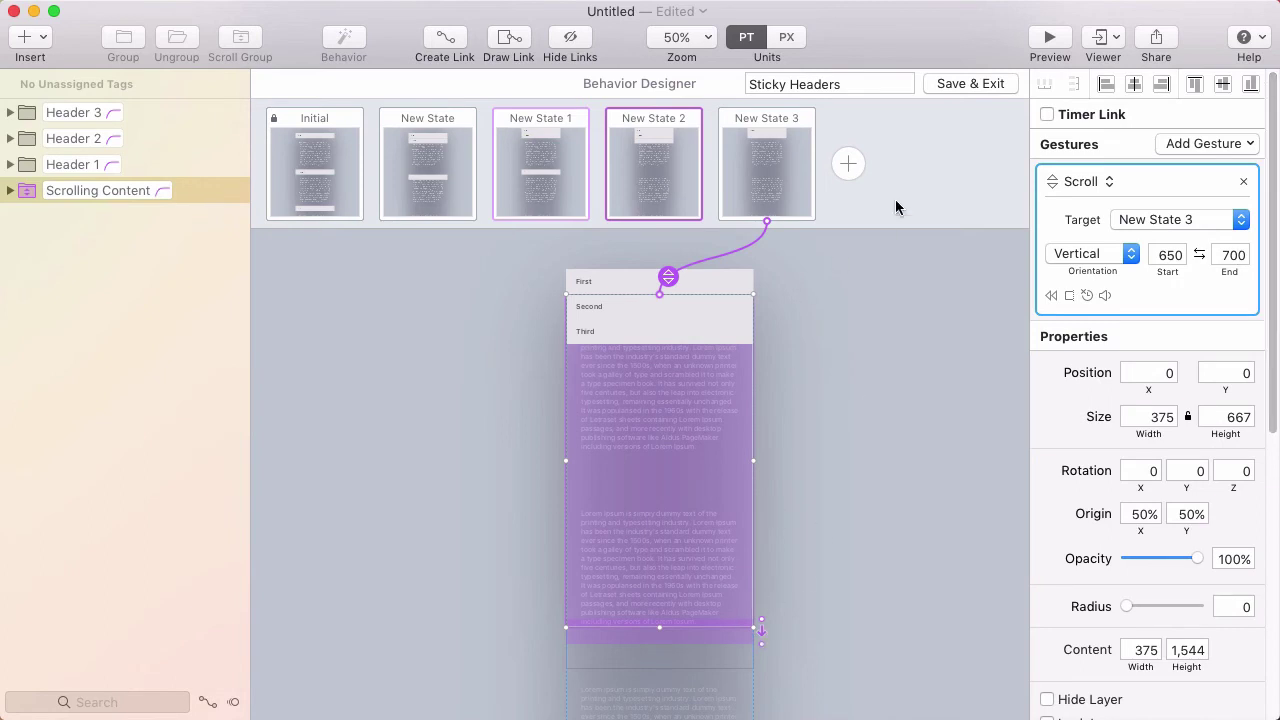
Preview the prototype, dragging content up and down to test header sticking and overscroll
click(1049, 37)
drag(1080, 491, 1098, 140)
drag(1051, 563, 1083, 286)
drag(1073, 385, 1074, 294)
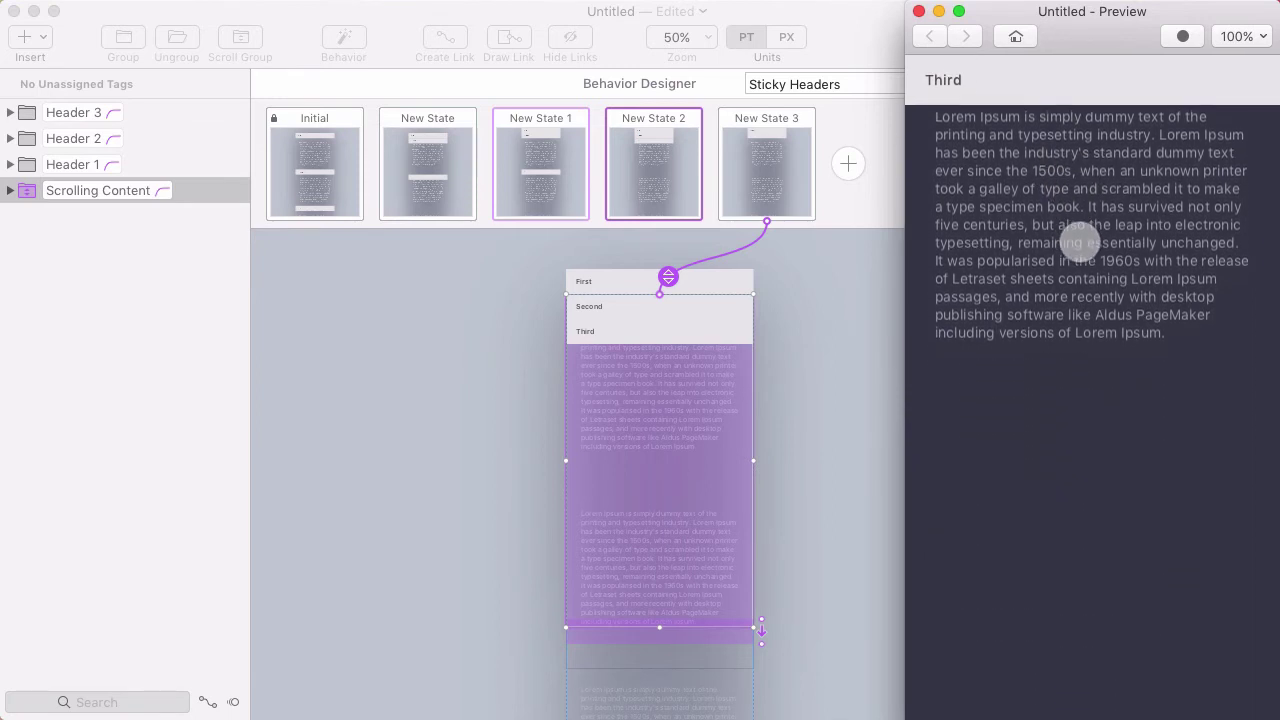
scroll(1073, 358, up, 10)
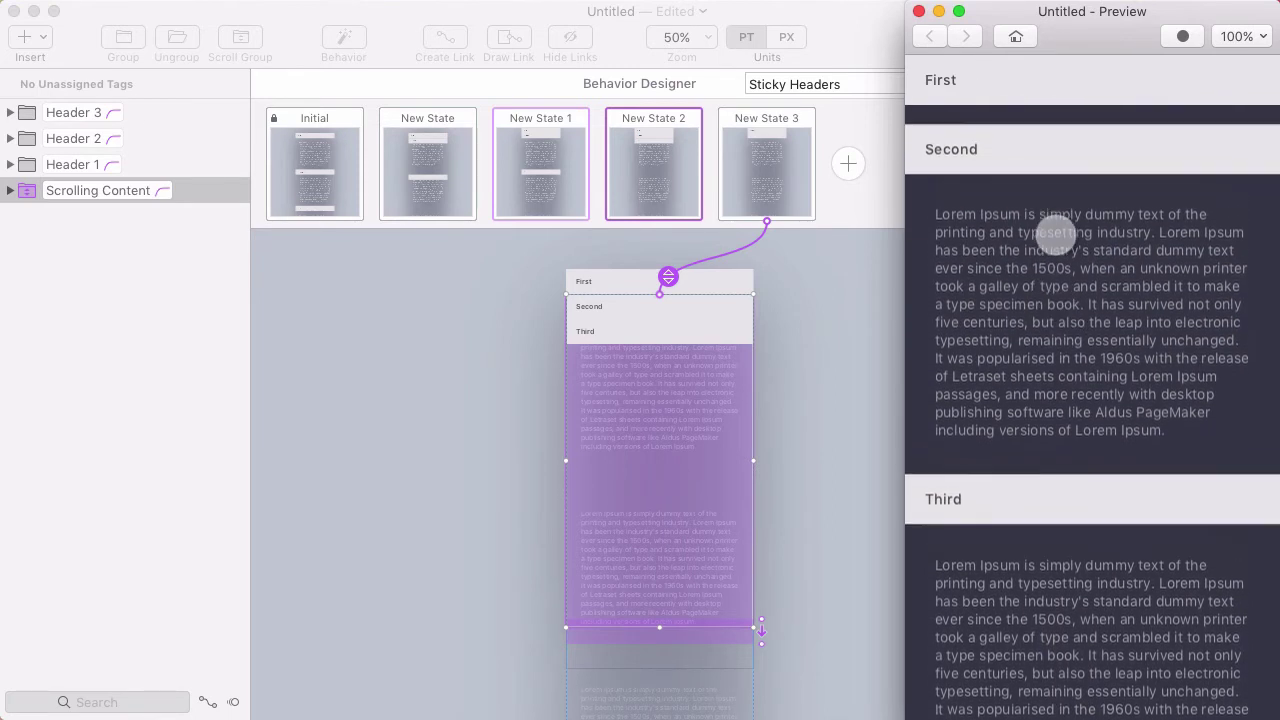
scroll(1066, 160, down, 5)
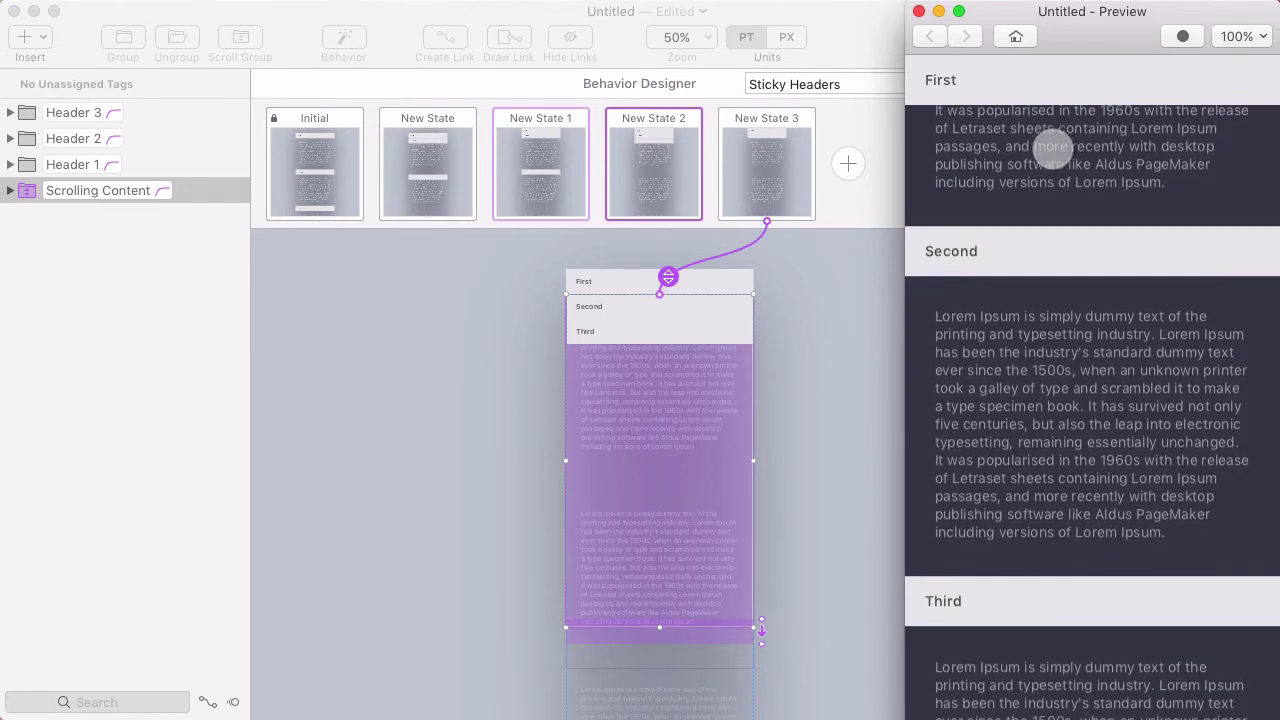
drag(1051, 154, 1049, 217)
drag(1050, 132, 1049, 494)
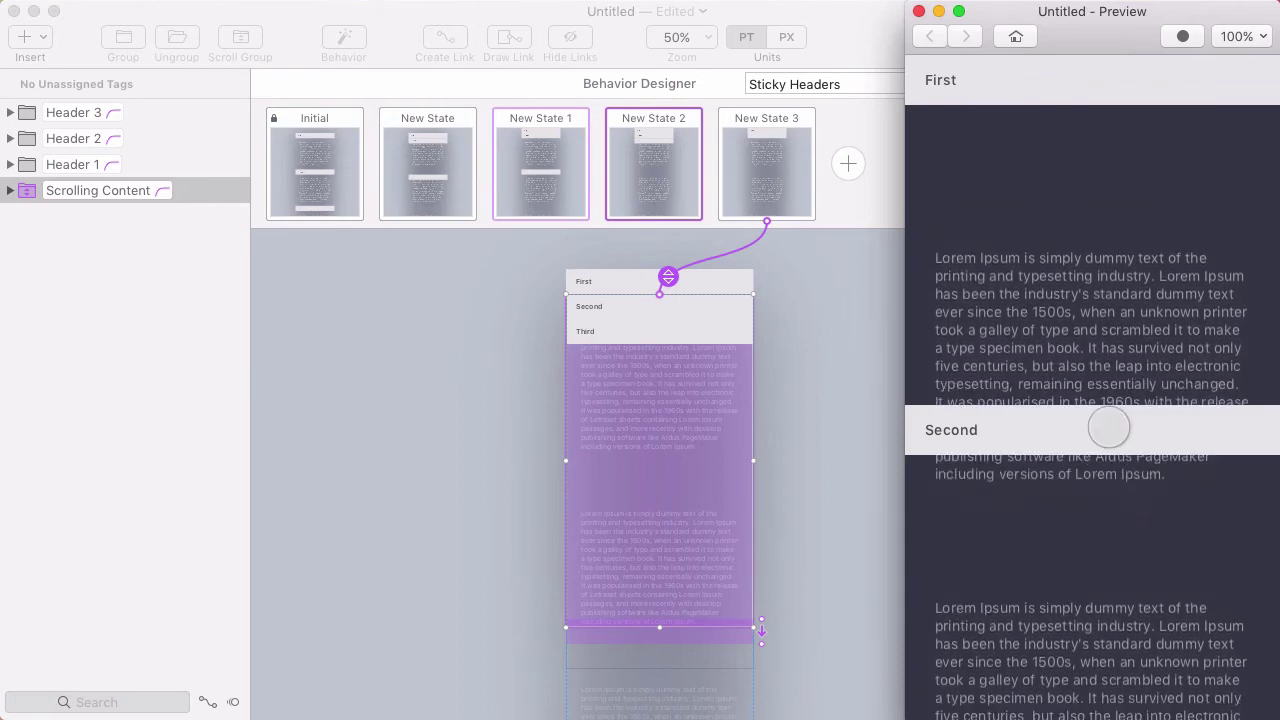
click(710, 376)
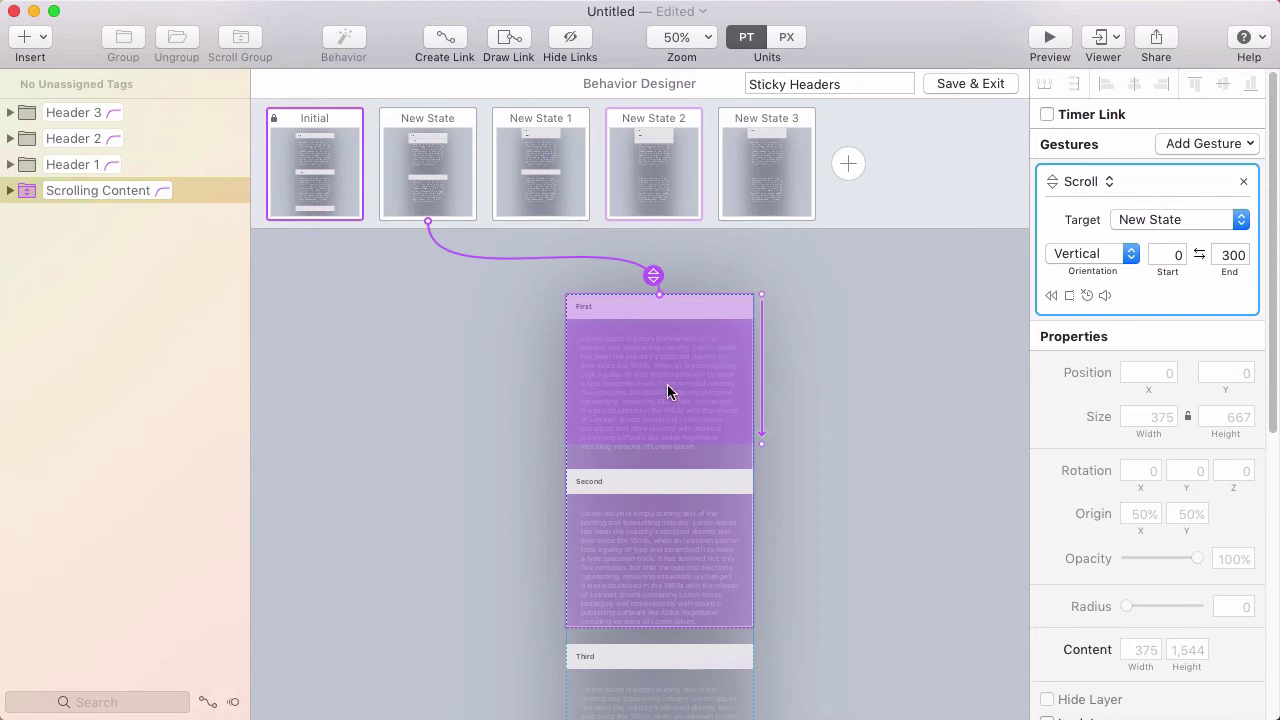
Save and exit the Sticky Headers behavior, then create a new behavior, Sticky Headers 1
click(975, 83)
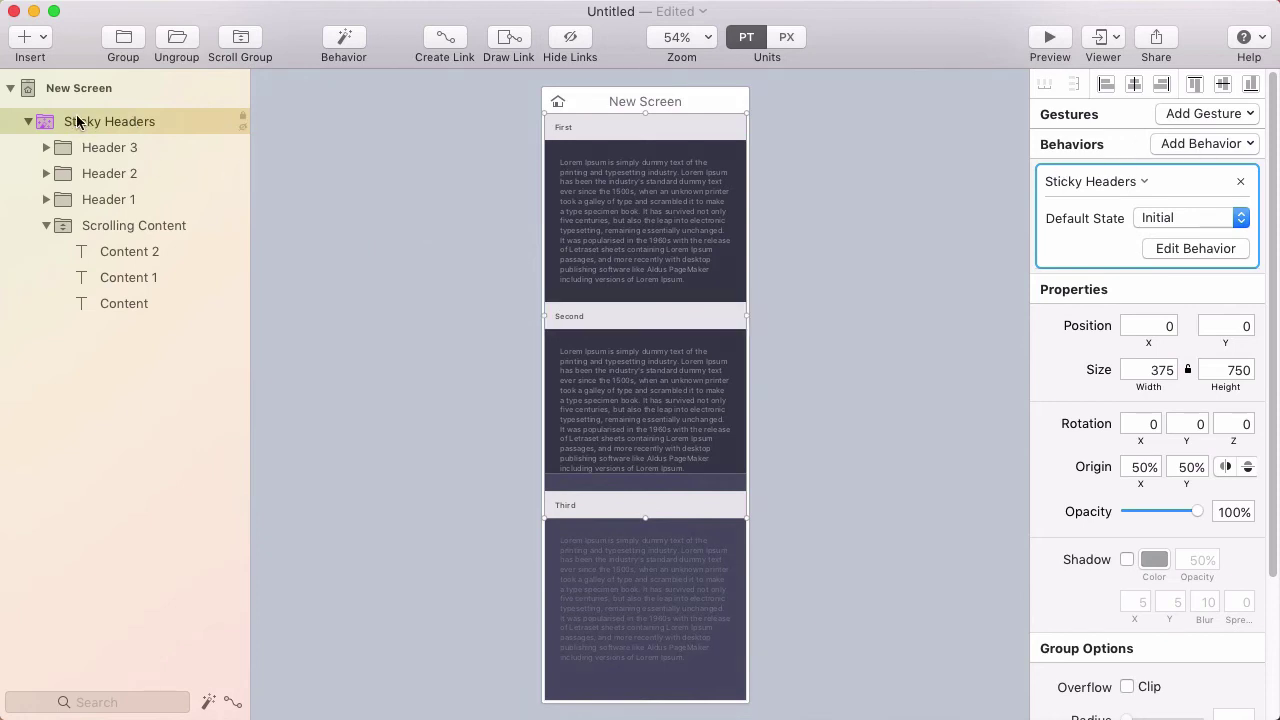
click(1195, 143)
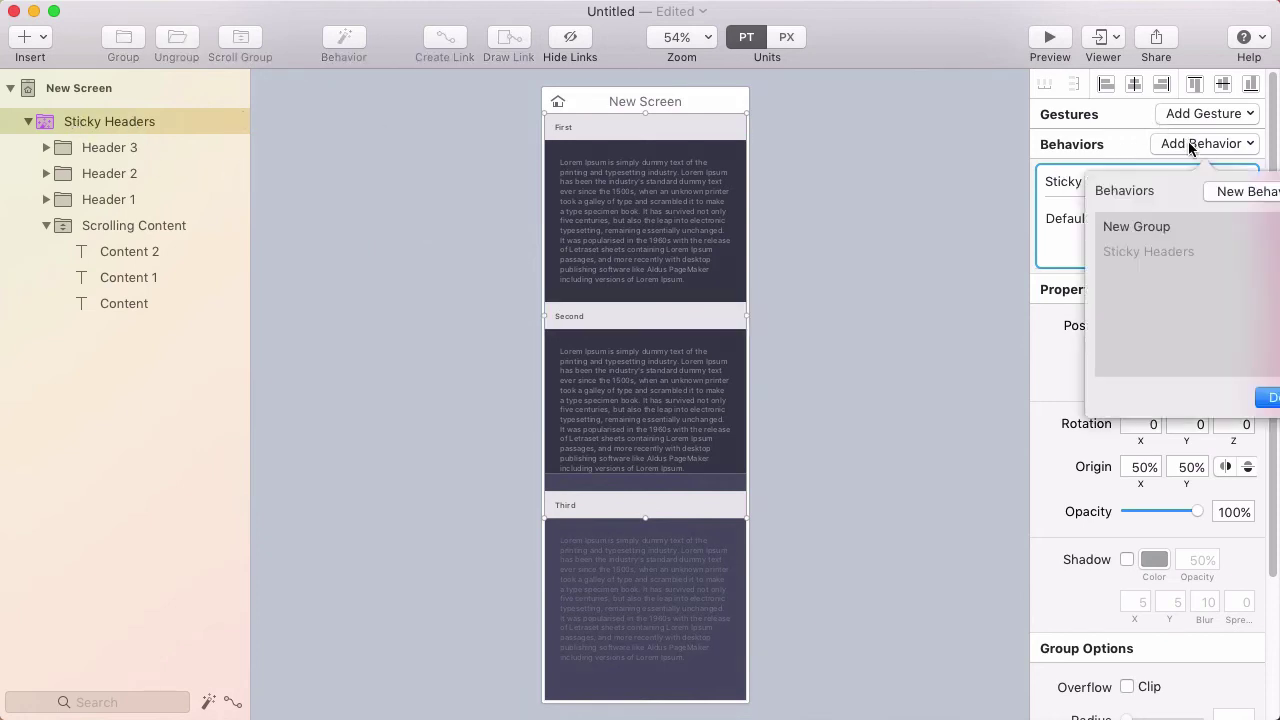
click(1241, 193)
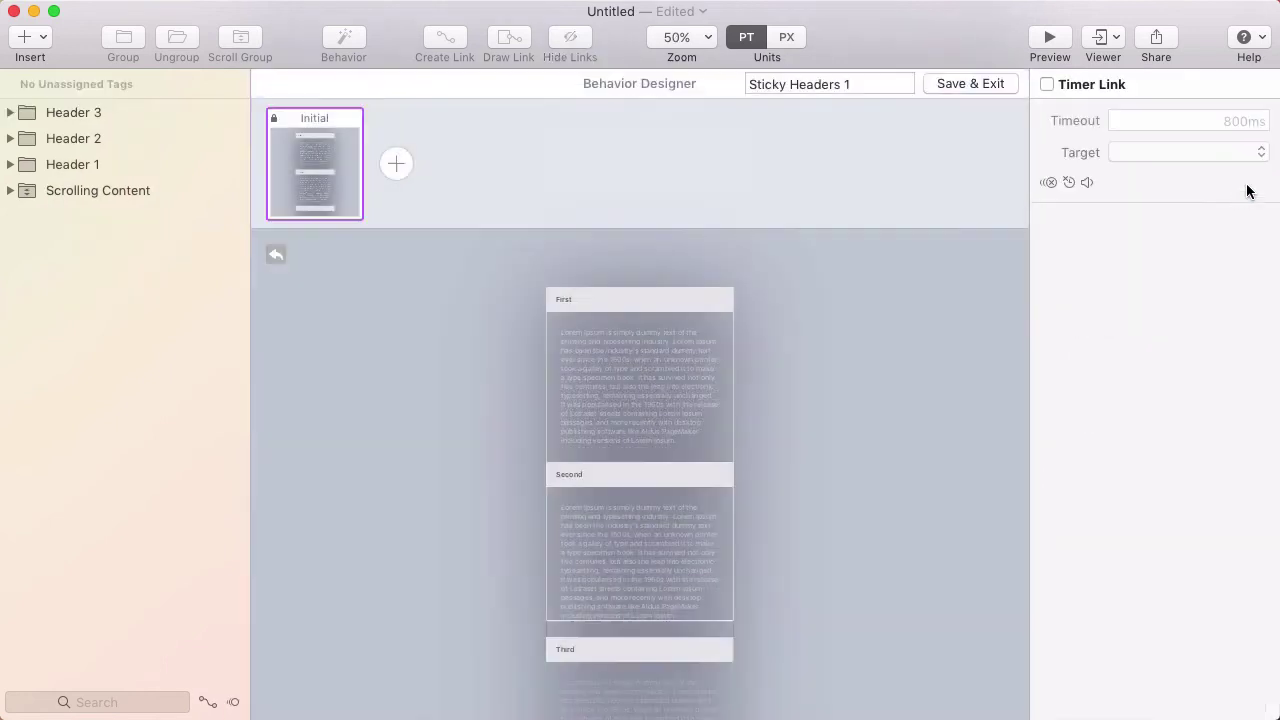
Add a New State and drag Headers 1–3 down so the First header sits at Y 667
click(395, 163)
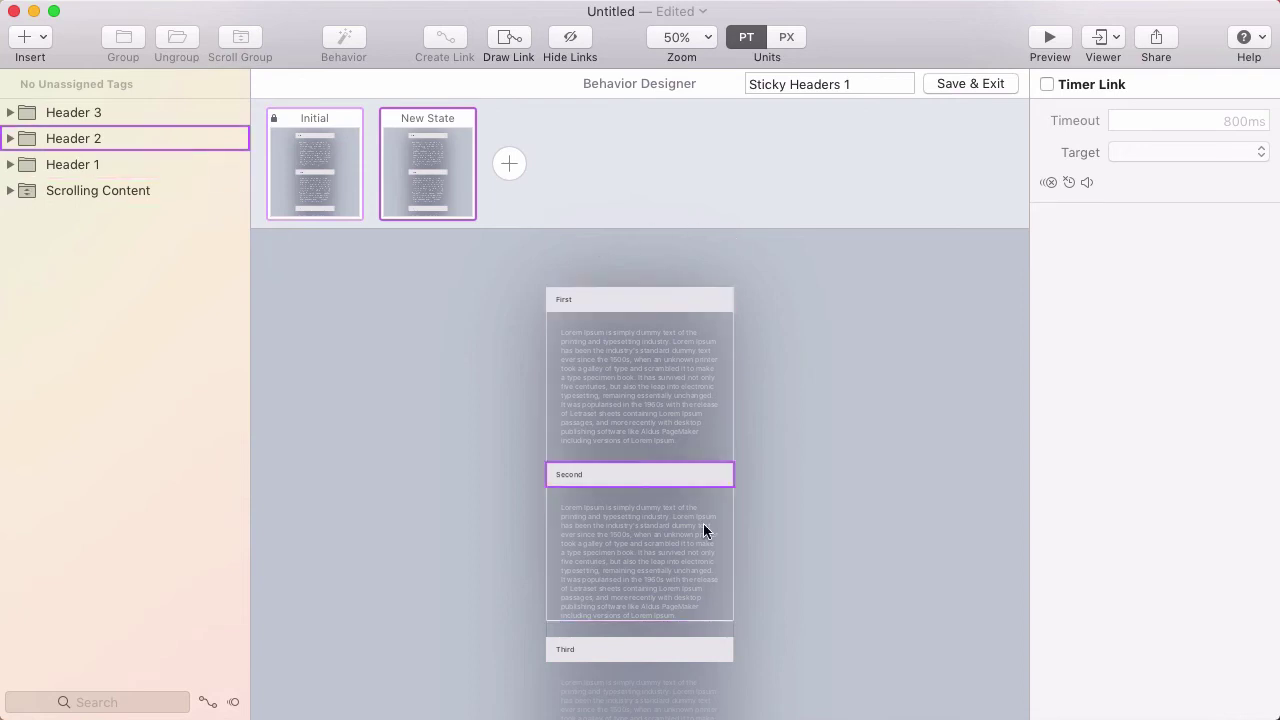
scroll(797, 546, down, 2)
click(638, 269)
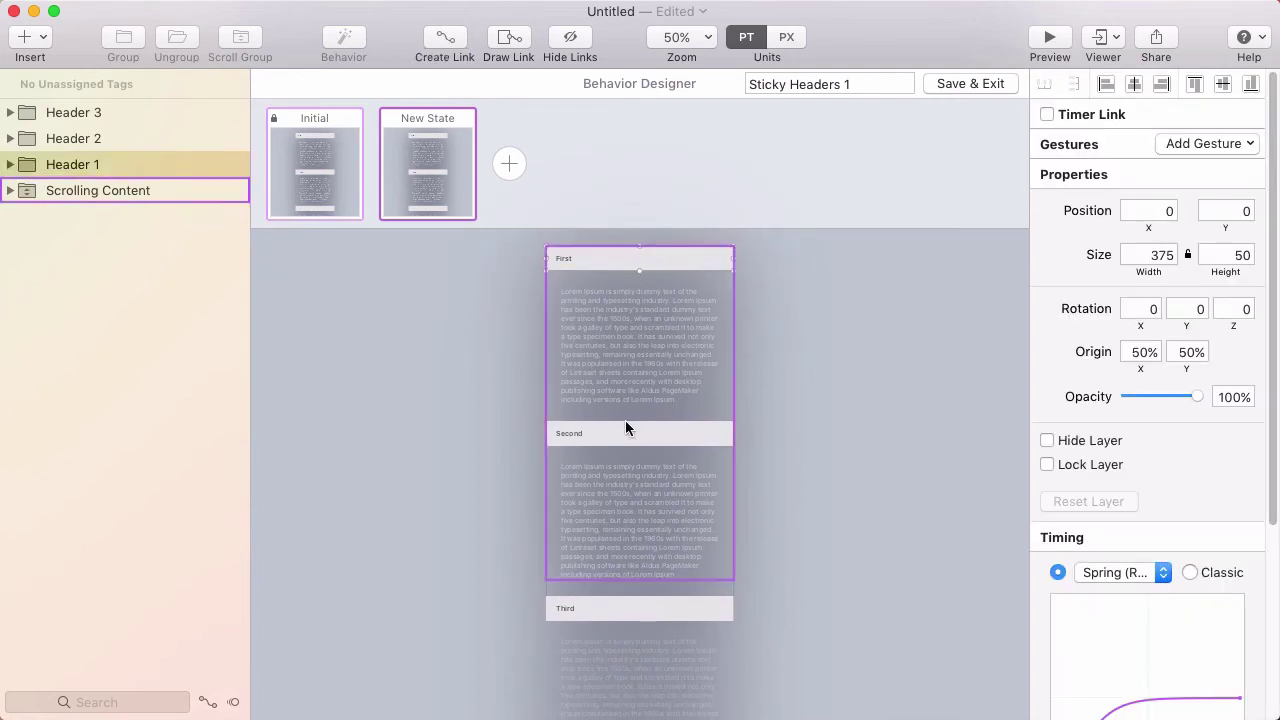
shift+click(623, 434)
shift+click(603, 611)
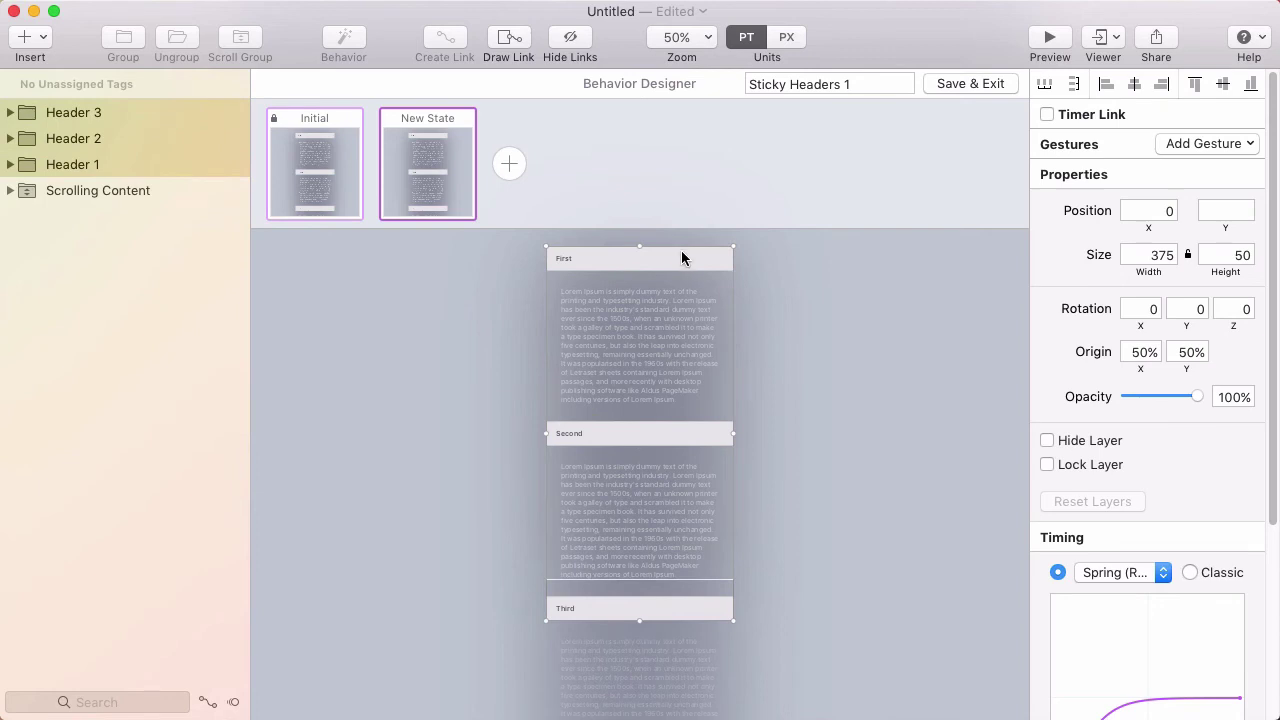
drag(681, 250, 680, 586)
click(798, 508)
click(686, 591)
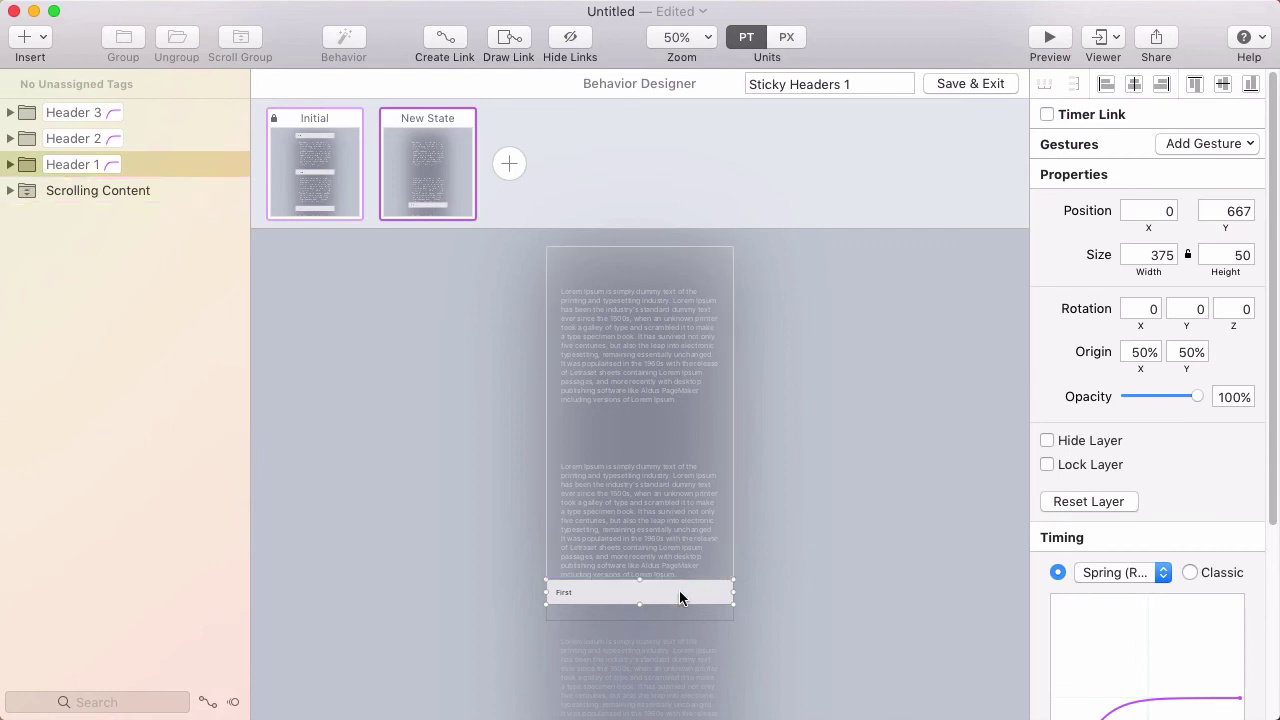
click(1218, 210)
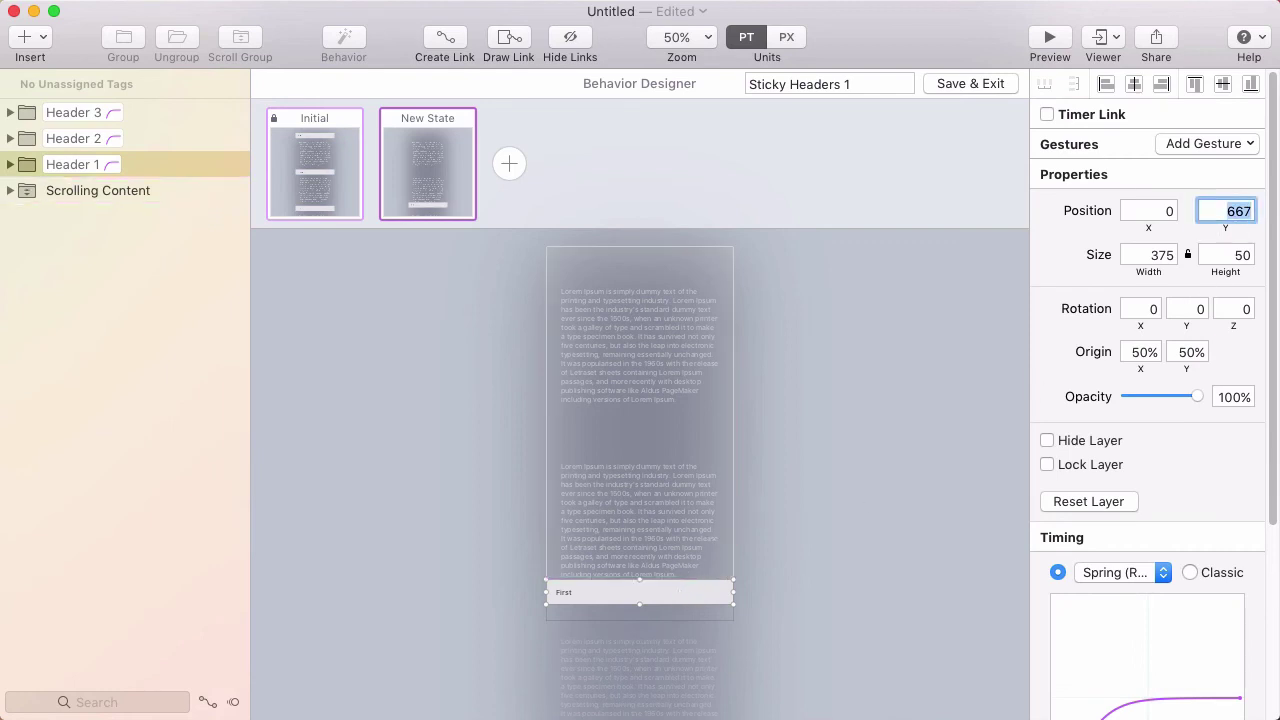
Link Scrolling Content in Initial to New State with a vertical Scroll gesture from 0 to -667
click(828, 290)
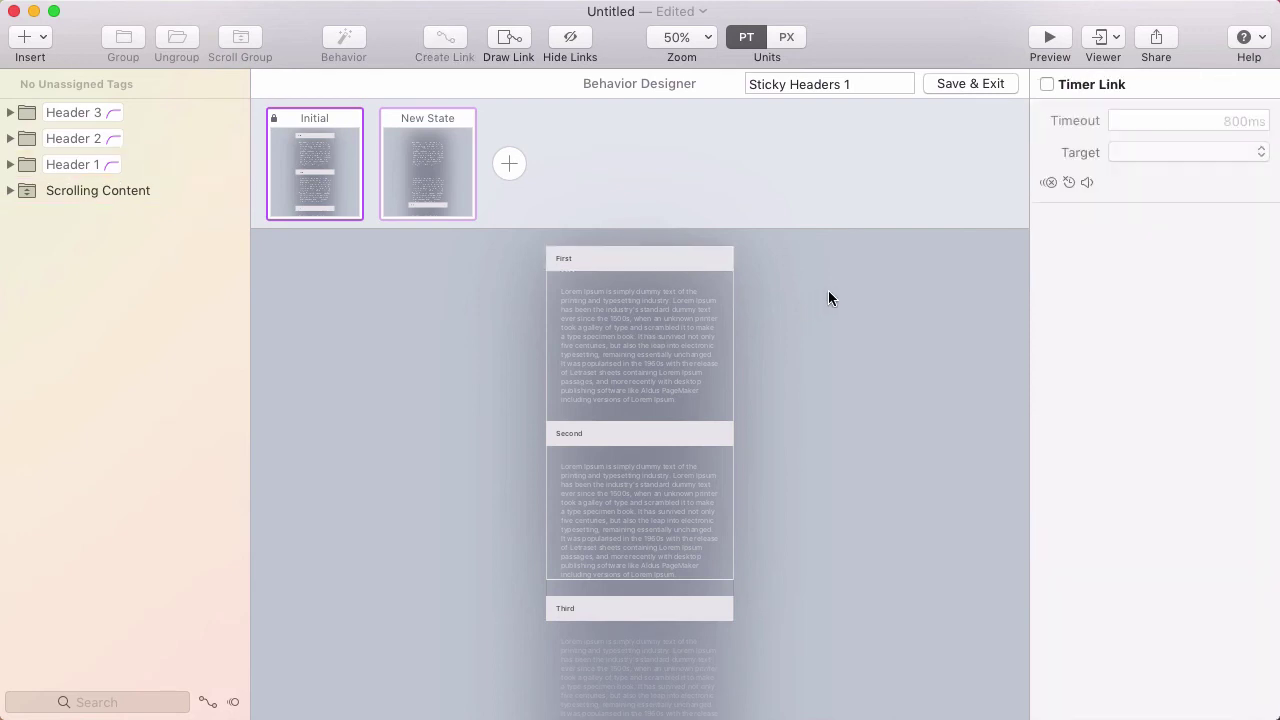
click(673, 323)
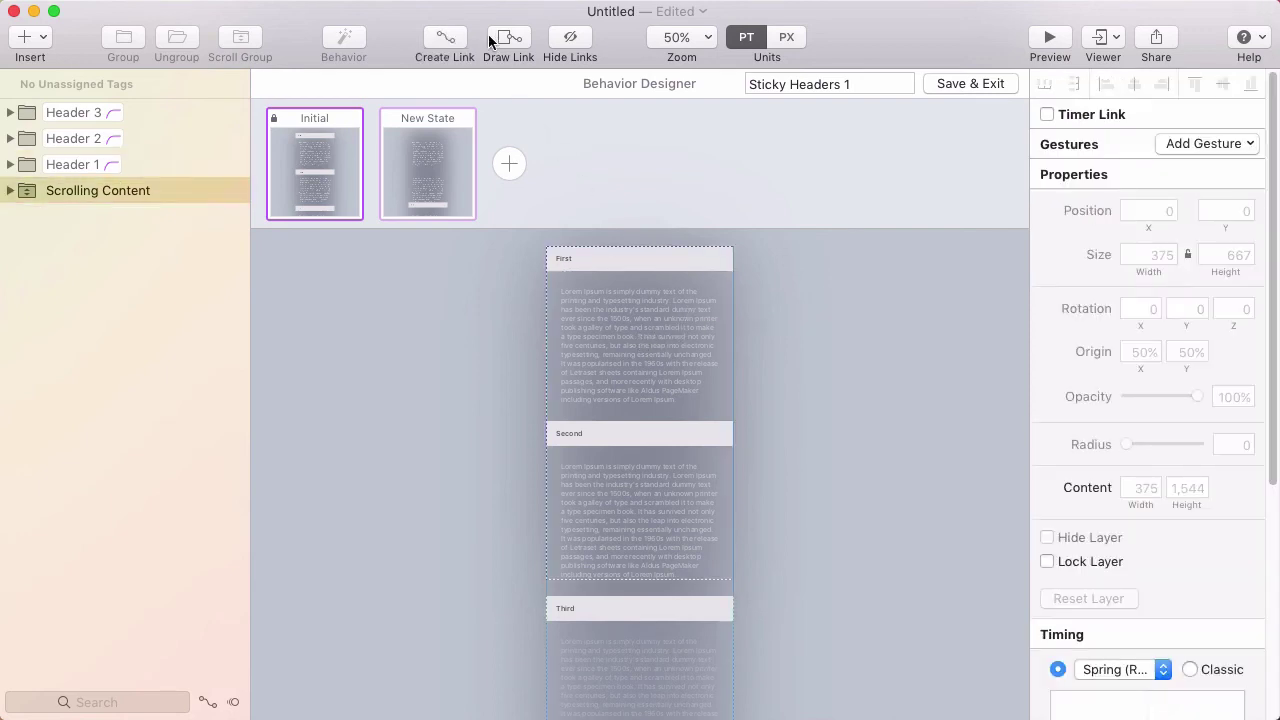
click(450, 39)
click(423, 166)
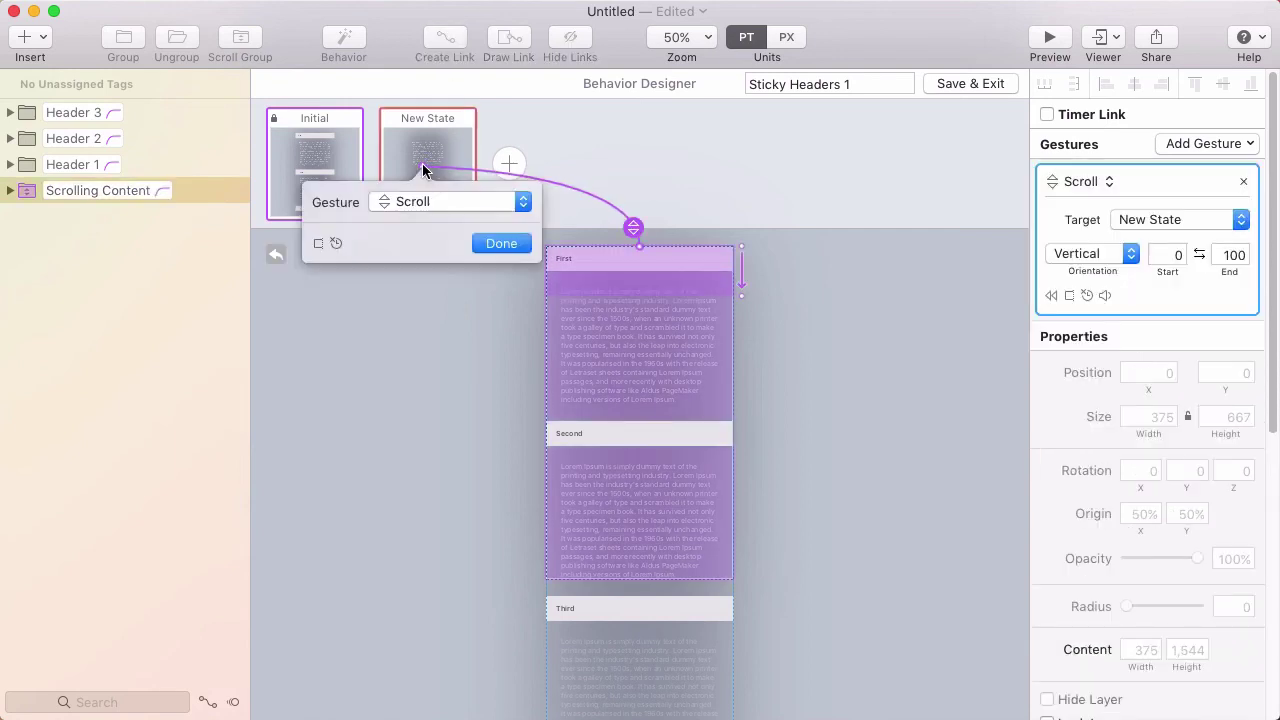
click(501, 244)
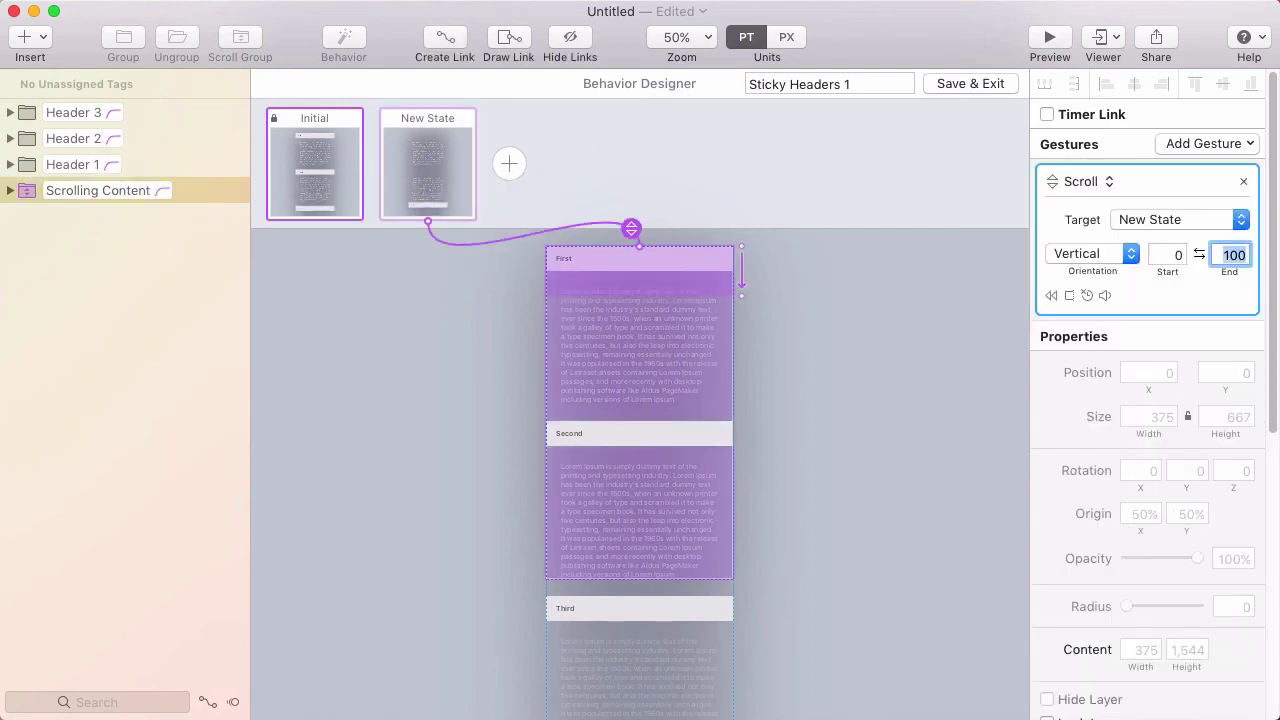
text(-667)
click(922, 350)
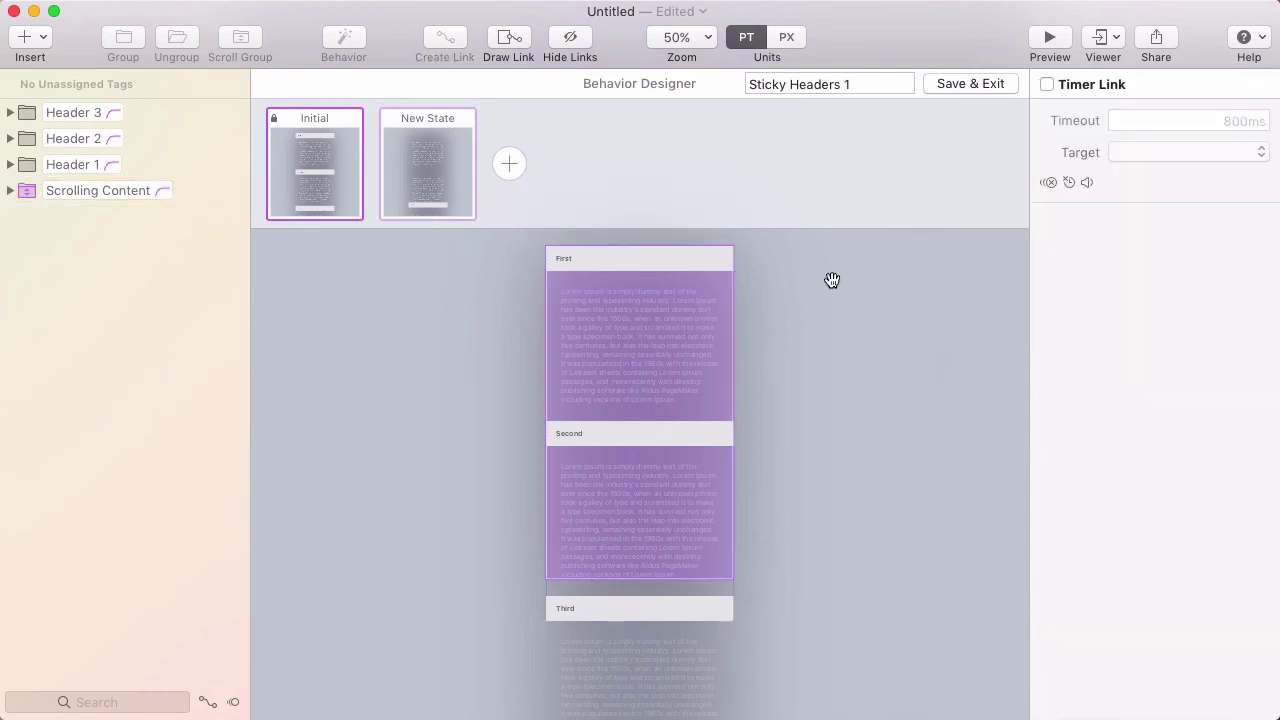
click(657, 524)
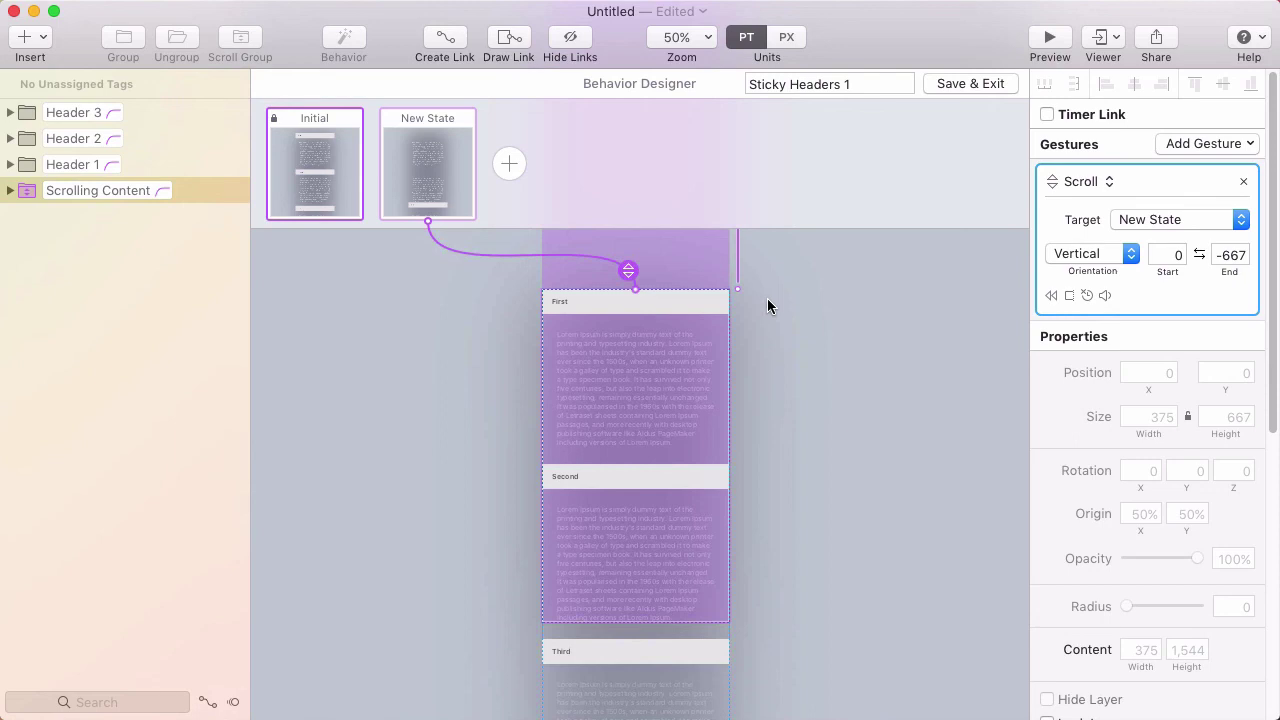
Preview the prototype, flicking content until Third sticks on top and pulling past the top for overscroll
key(super+r)
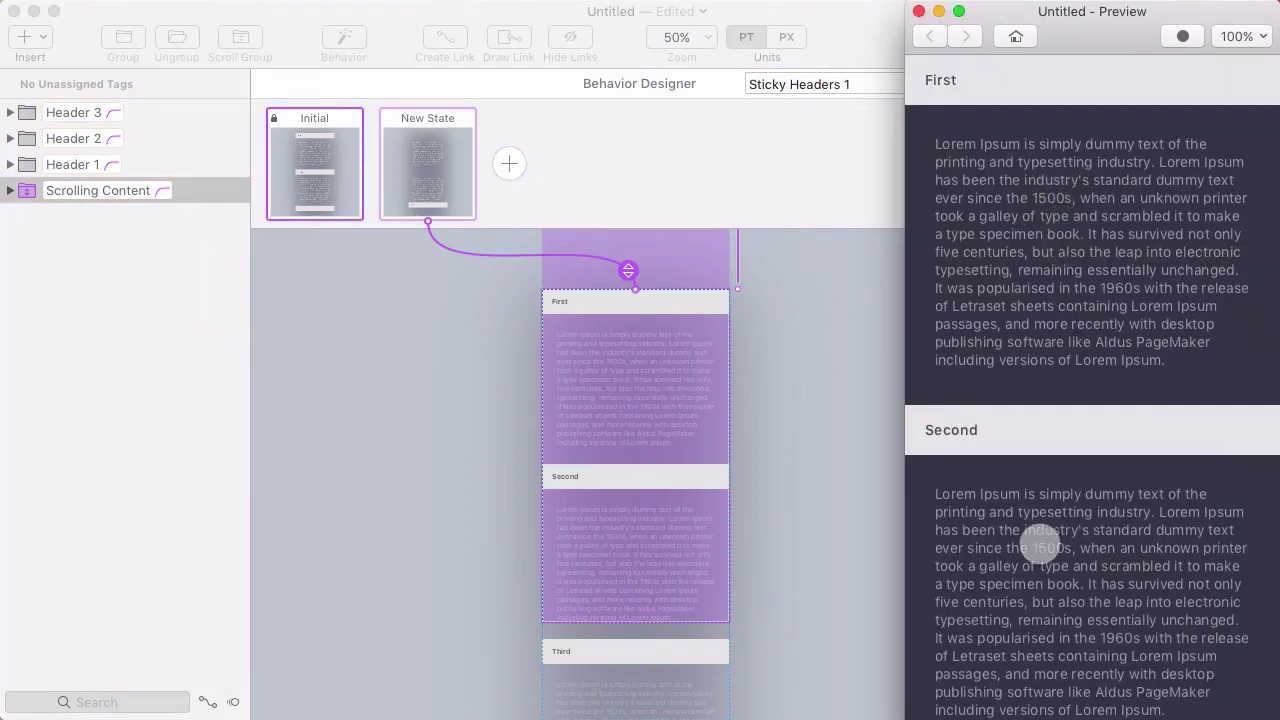
drag(1040, 546, 1050, 700)
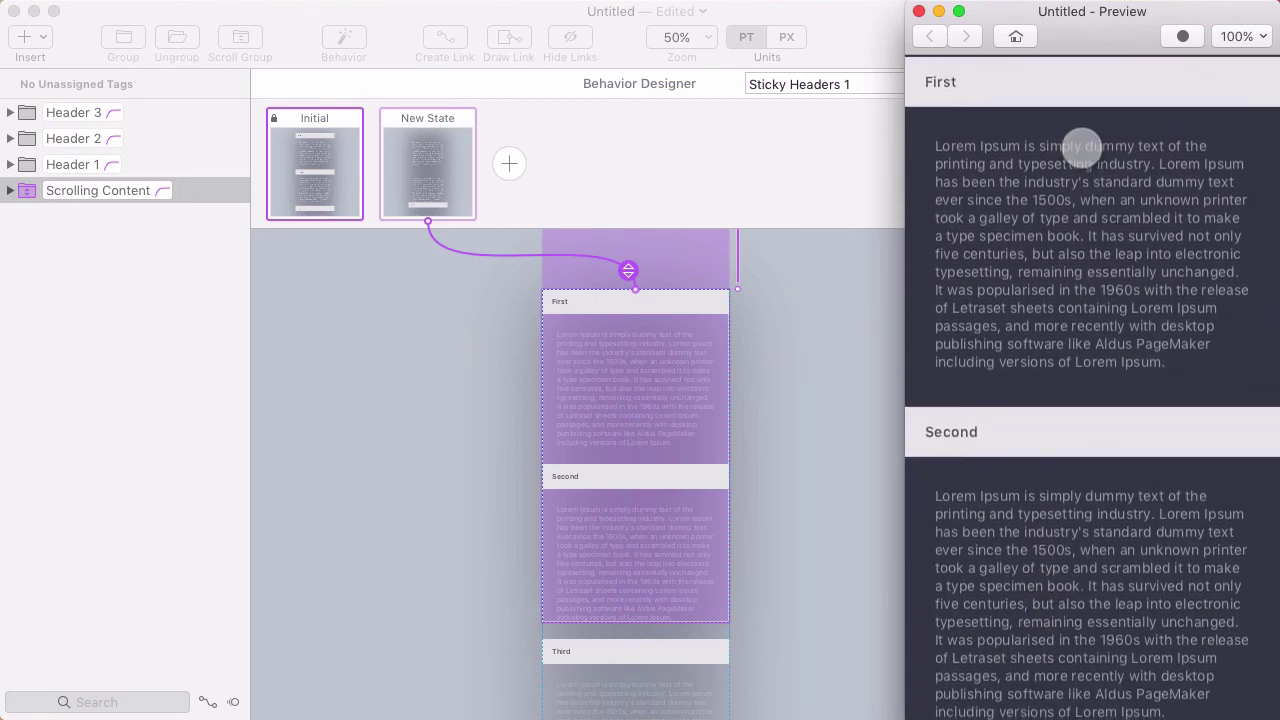
drag(1083, 145, 1046, 623)
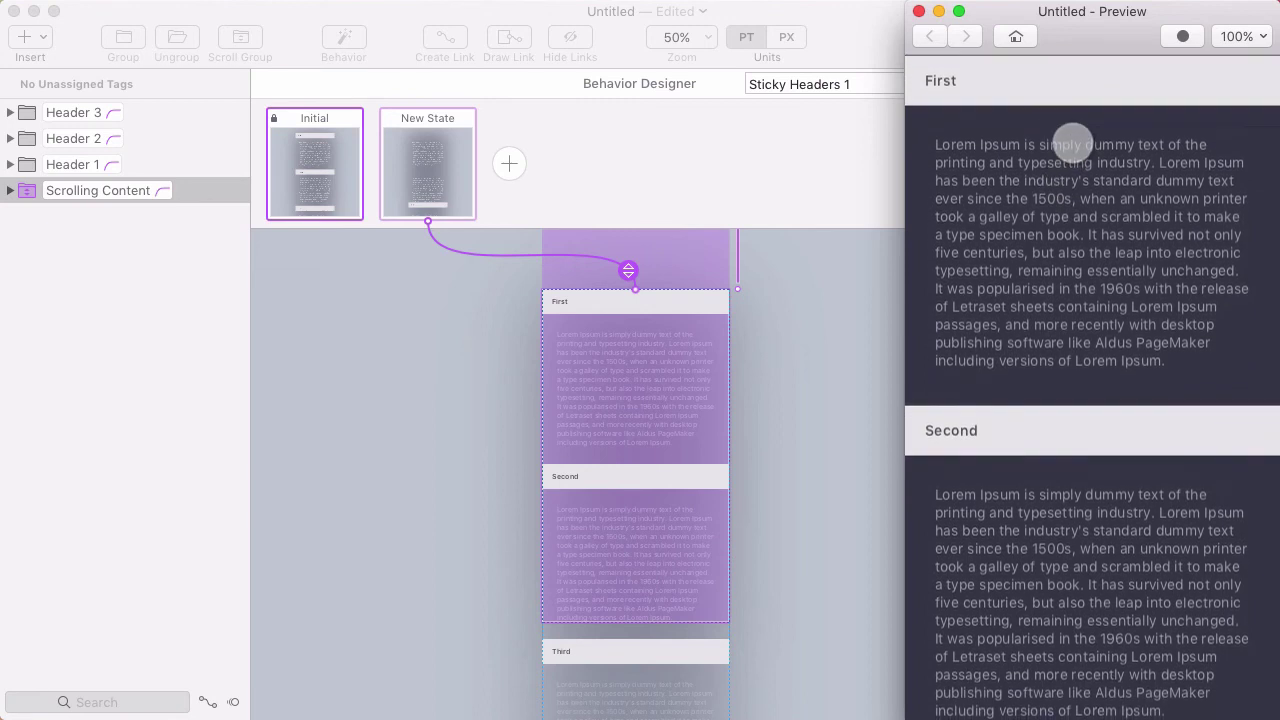
drag(1072, 150, 1071, 591)
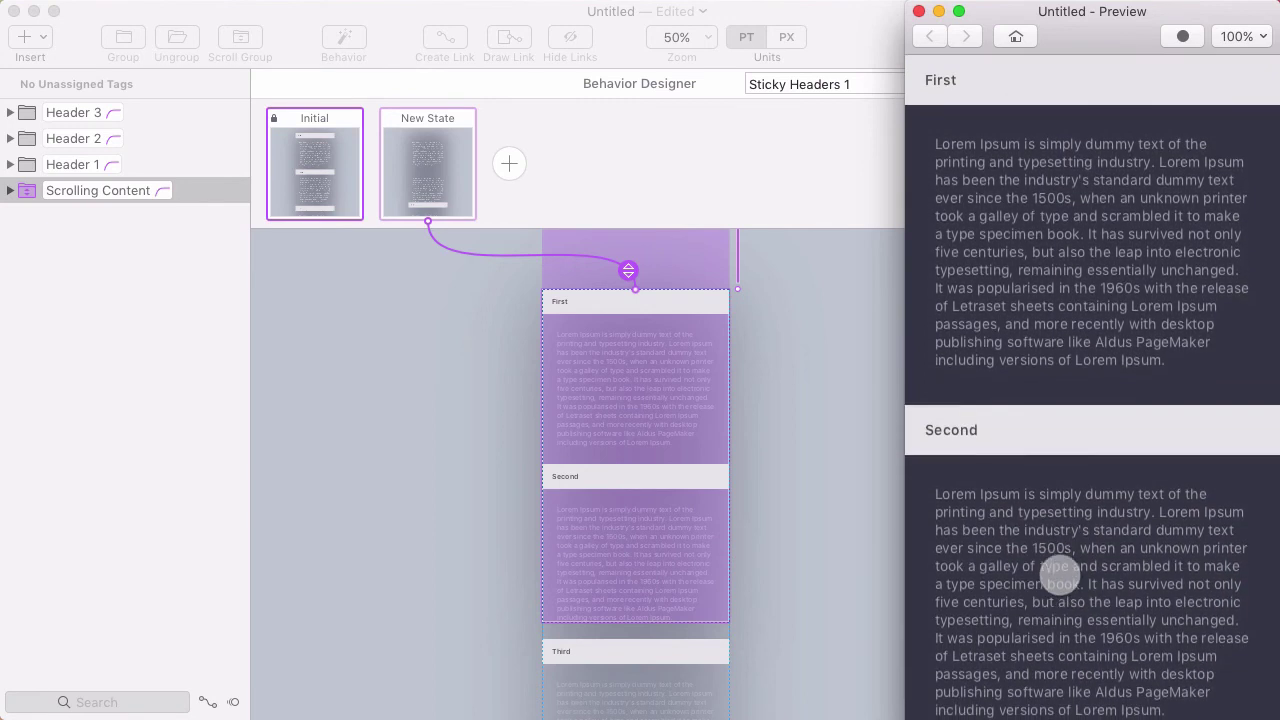
drag(1060, 541, 1051, 380)
drag(1051, 309, 1063, 525)
drag(1071, 194, 1077, 570)
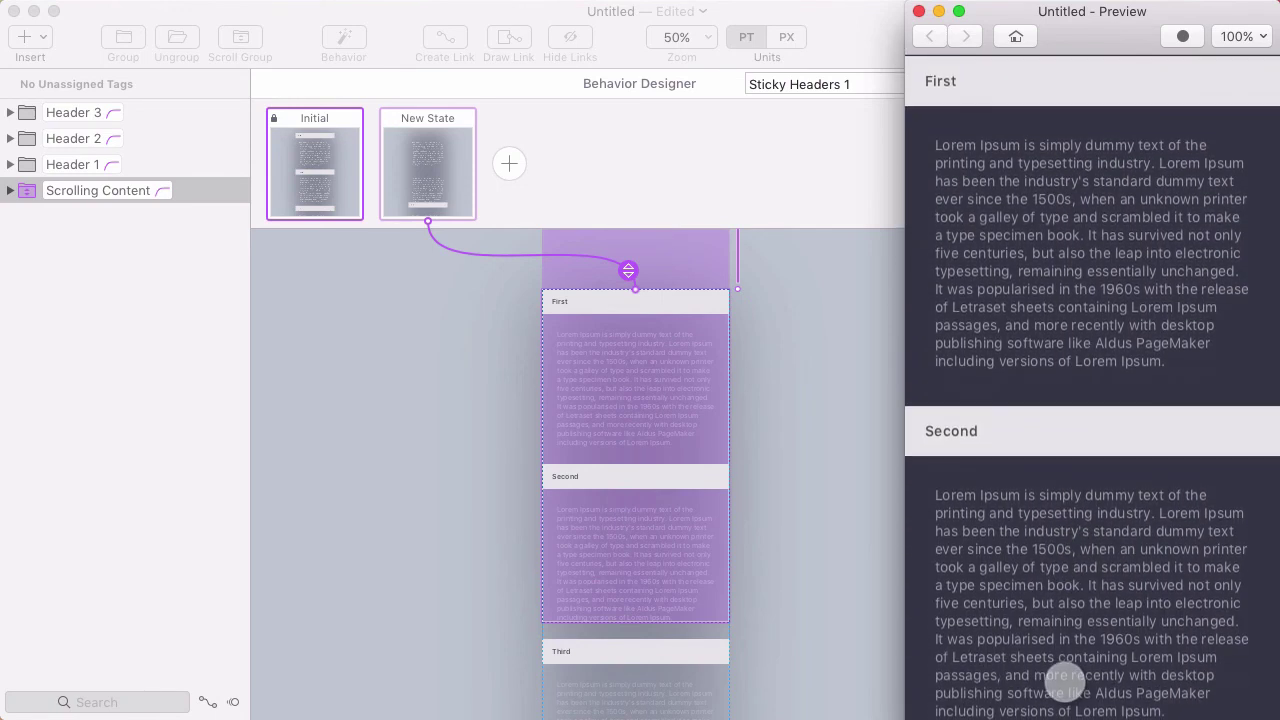